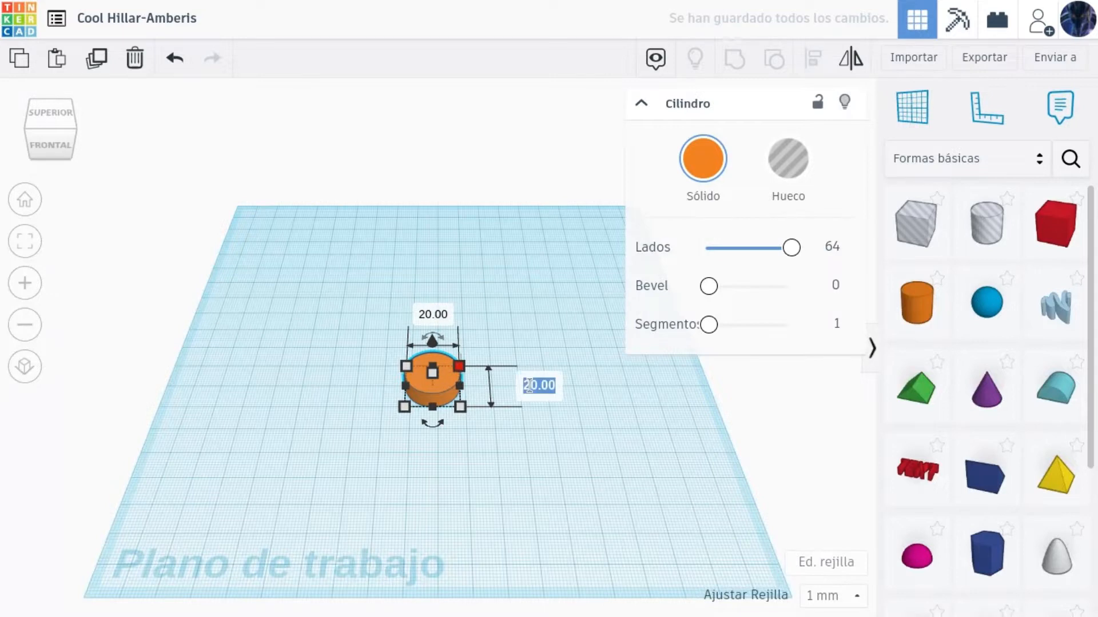
Step: Set the cylinder's length and width to 100 mm and move it to the middle of the workplane
text(100)
key(Return)
click(443, 197)
text(100)
key(Return)
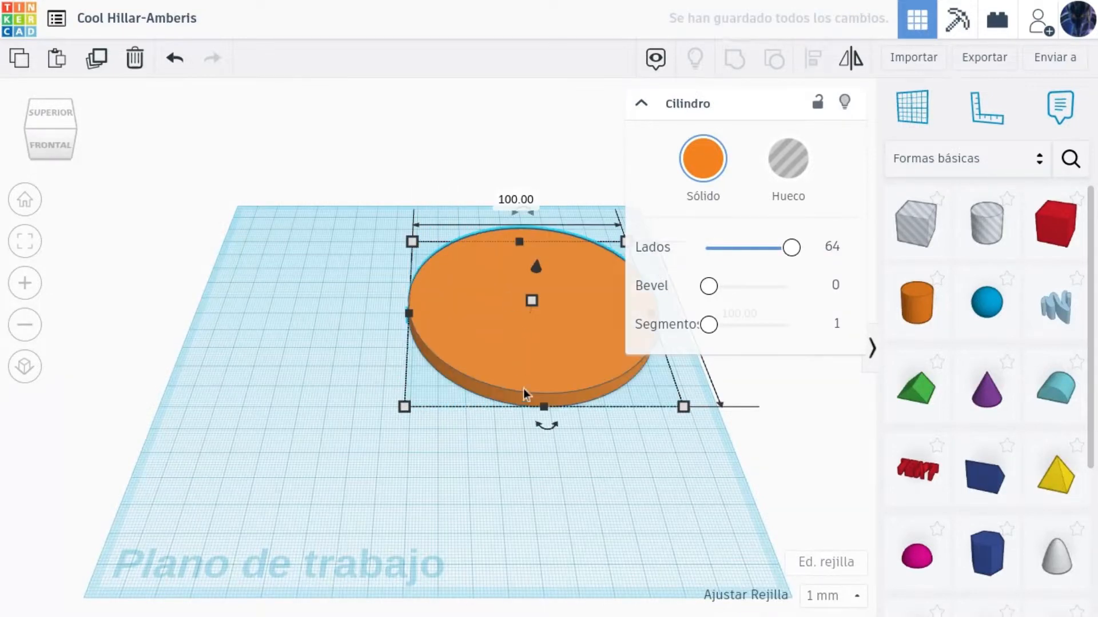
drag(523, 389, 406, 433)
Step: Add a torus beside the disc and set its length and width to 100 mm
scroll(1004, 322, down, 4)
drag(916, 410, 541, 535)
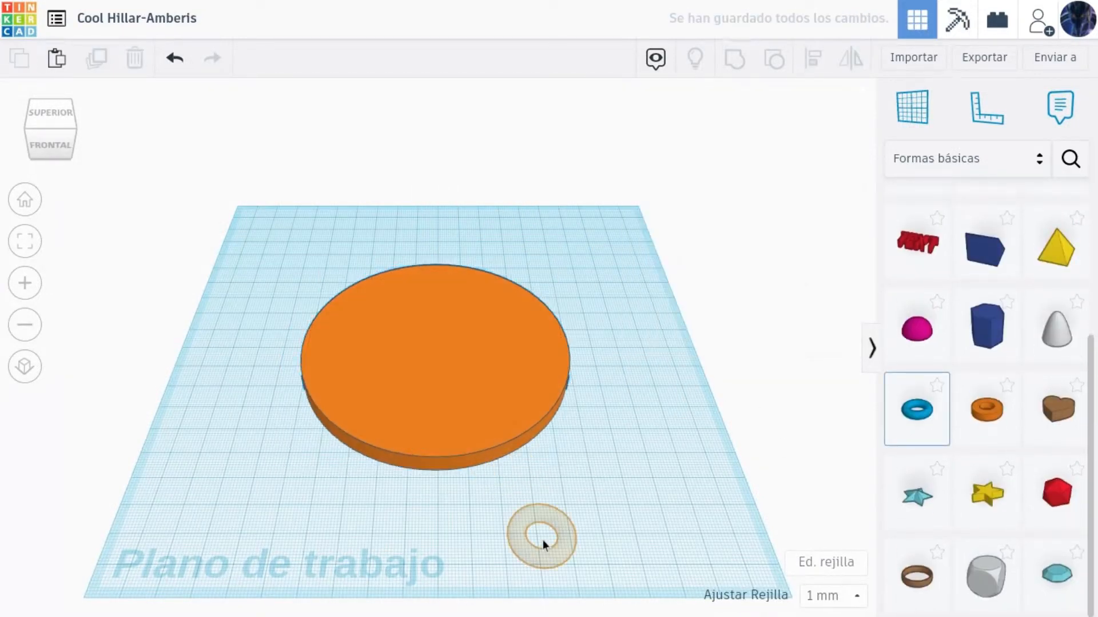
click(632, 529)
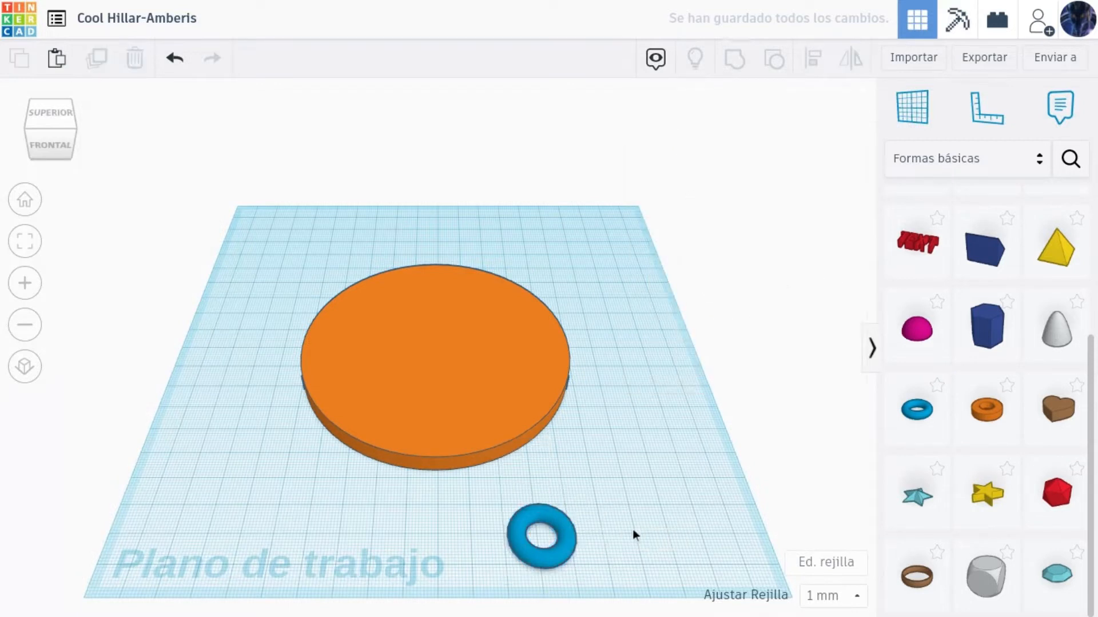
click(575, 536)
click(666, 540)
text(100)
key(Return)
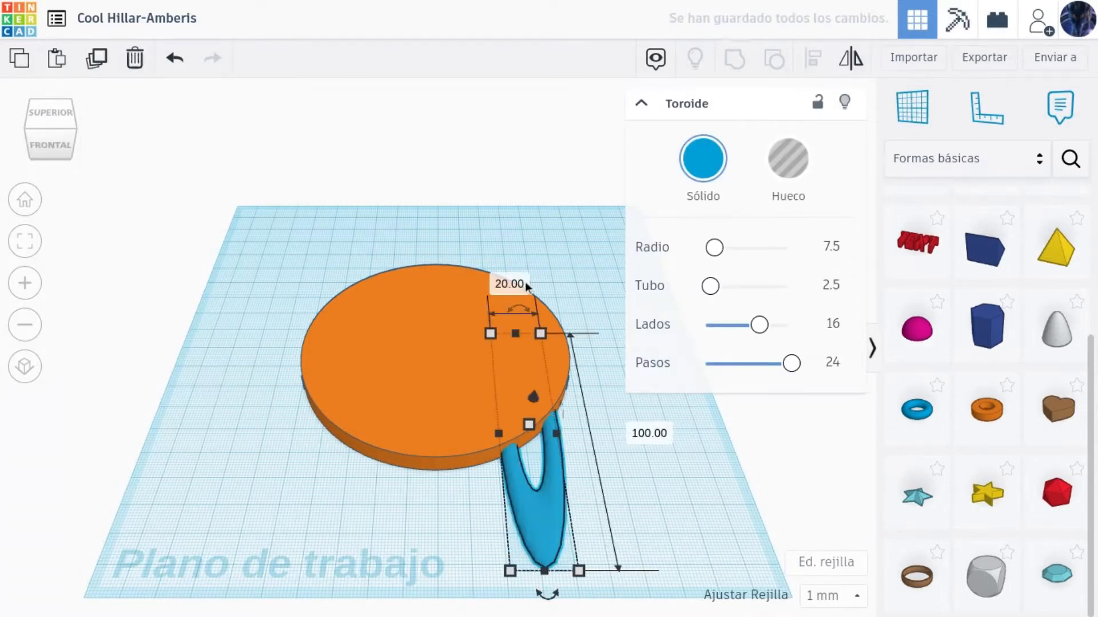
click(513, 281)
text(100)
key(Return)
click(653, 430)
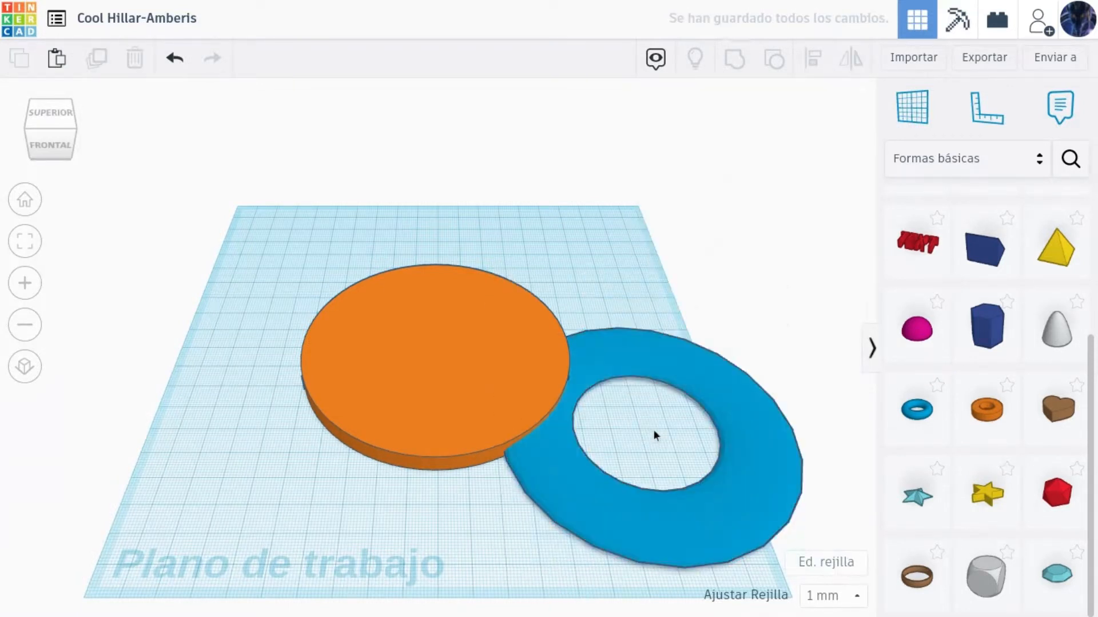
Step: Place the torus over the orange disc and set its height to 10 mm
click(705, 504)
text(20)
key(Return)
drag(639, 498, 411, 417)
drag(432, 325, 435, 347)
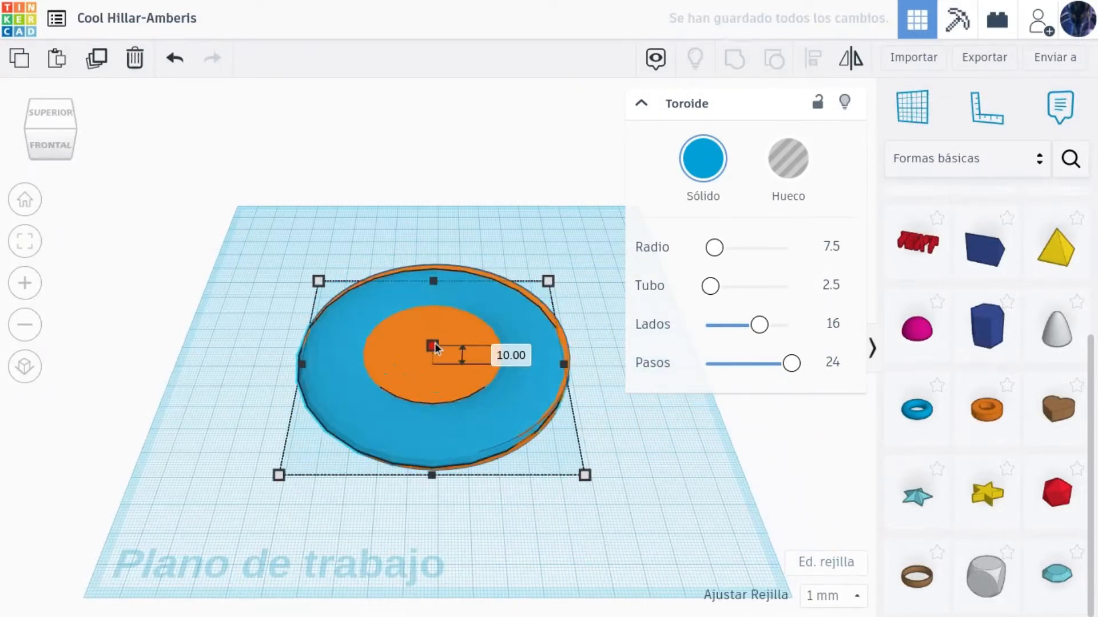
Step: Try the torus with a radius of 10.28, a height of 13 mm and 24 sides, and delete it
drag(710, 286, 726, 294)
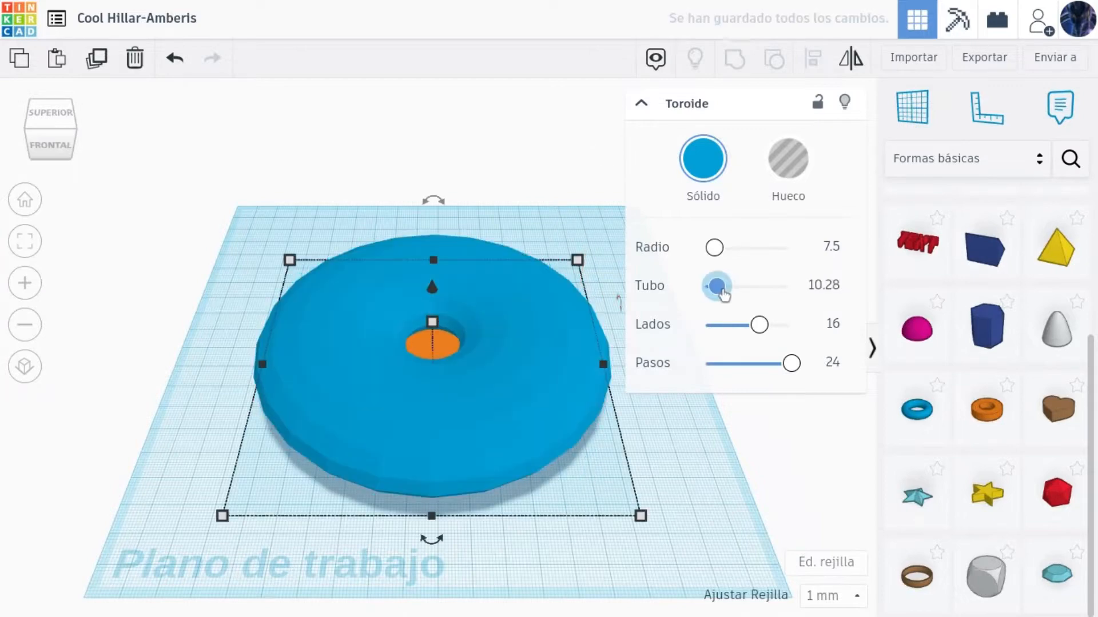
key(ctrl+z)
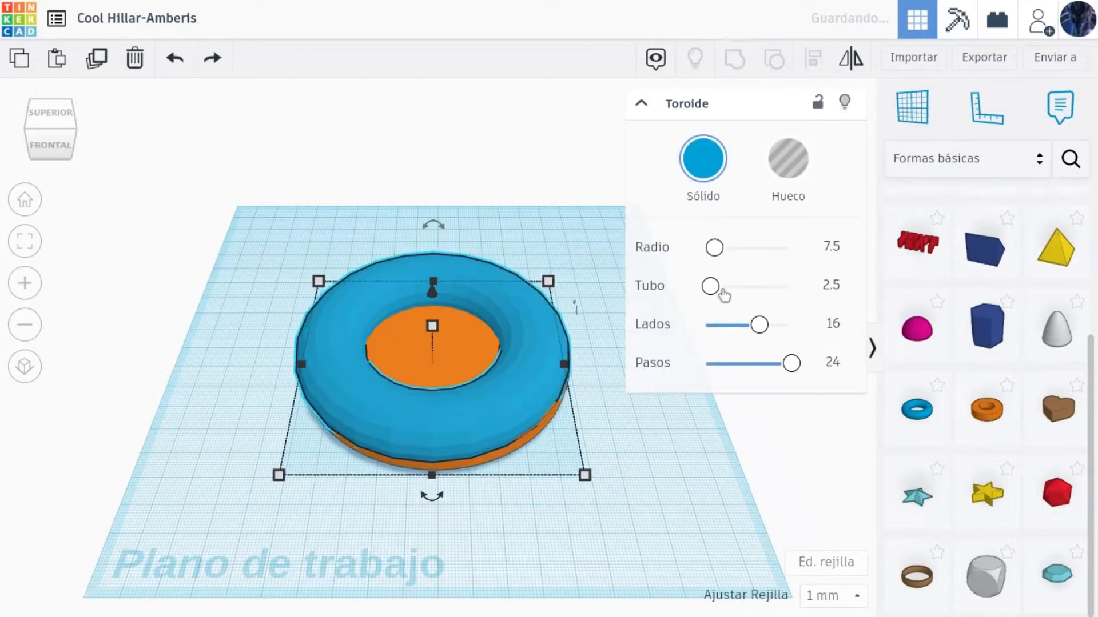
drag(714, 247, 716, 247)
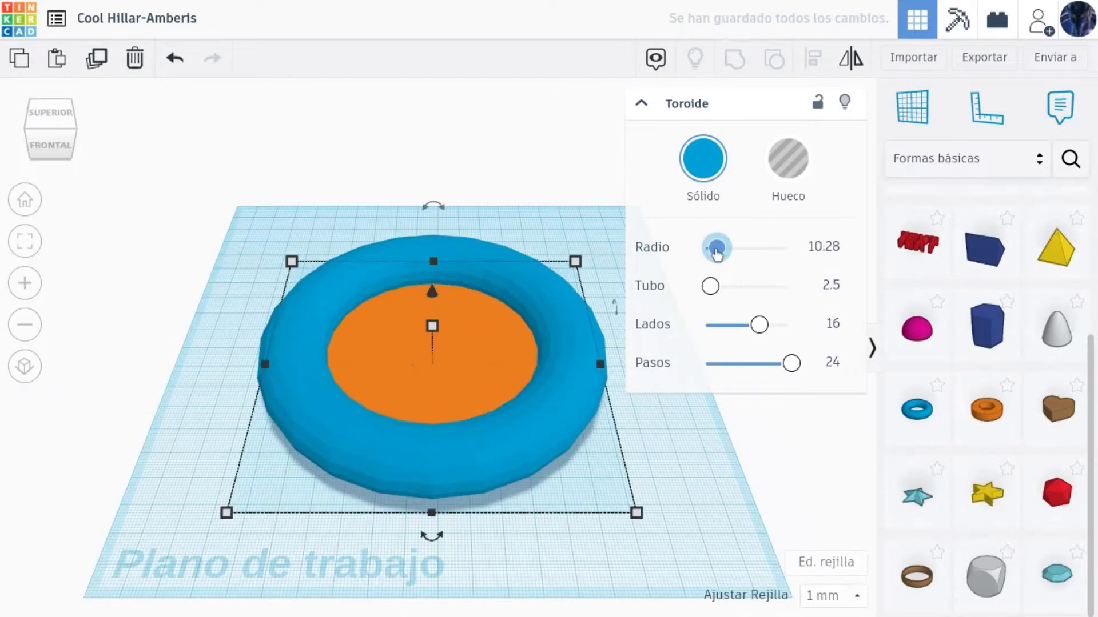
drag(442, 333, 442, 347)
drag(759, 325, 791, 325)
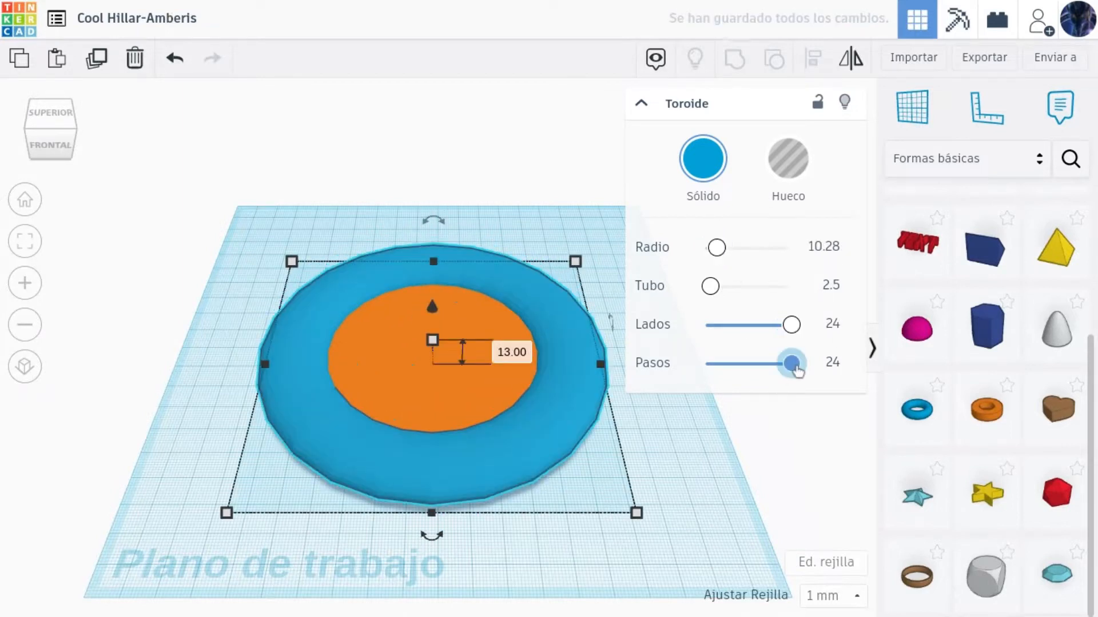
drag(637, 513, 622, 502)
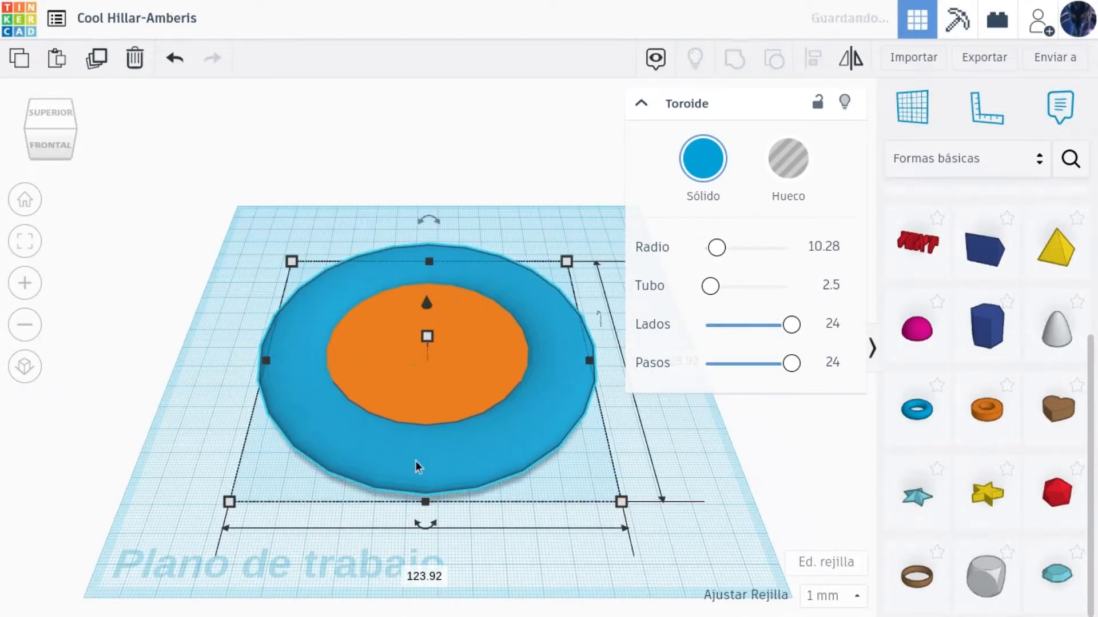
key(Delete)
Step: Add a tube with radius 51.99, wall thickness 2.57, bevel 5 and 10 bevel segments
drag(987, 409, 601, 527)
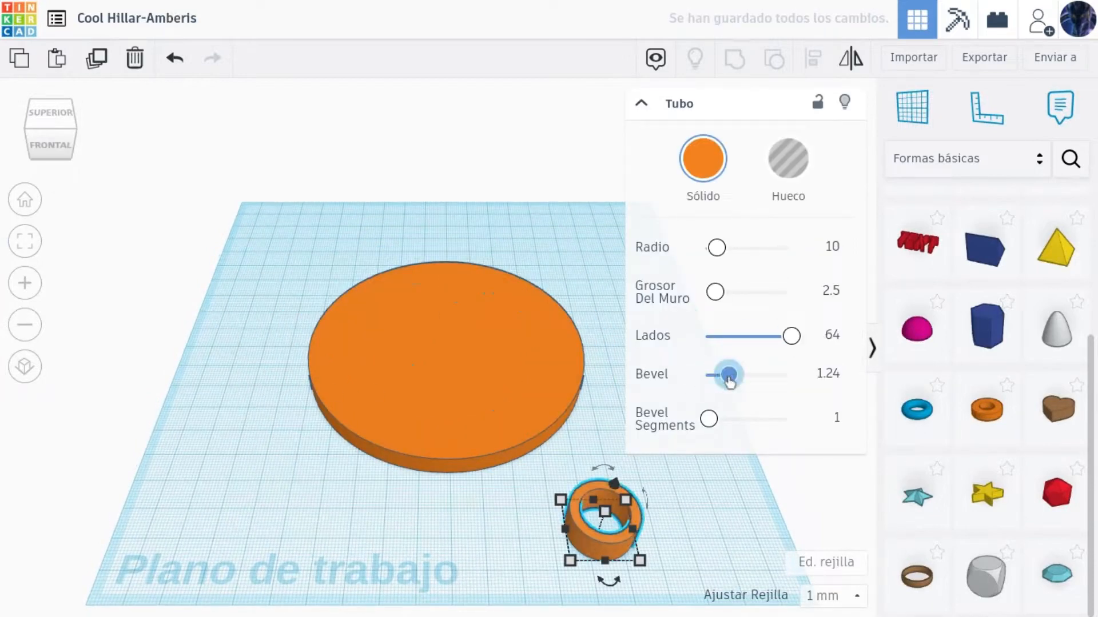
drag(728, 379, 807, 405)
drag(711, 422, 846, 421)
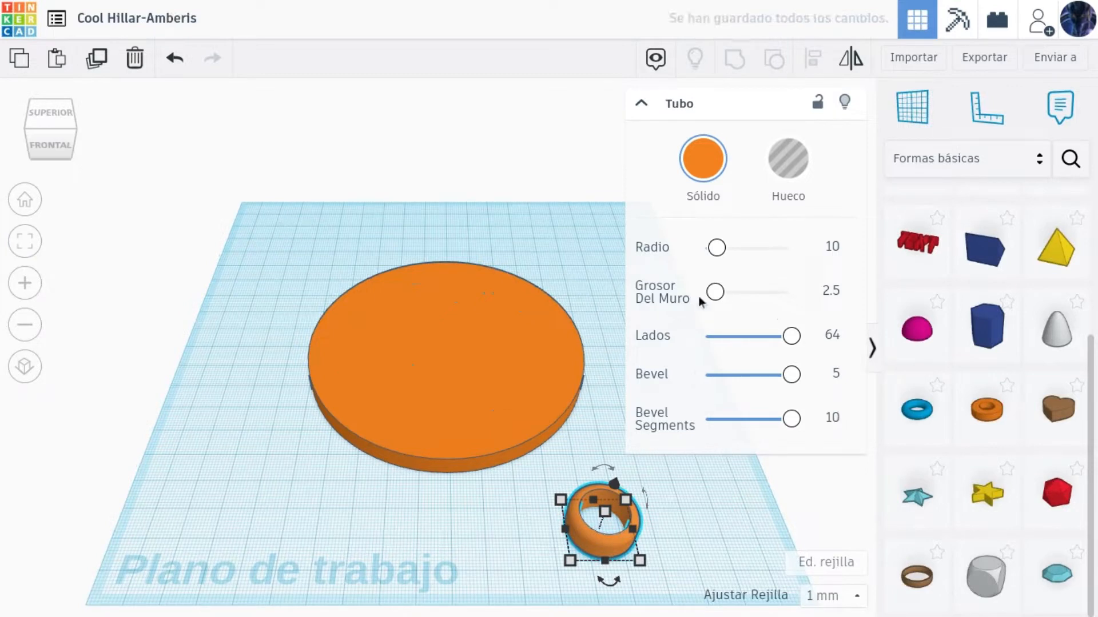
mouse_move(715, 292)
mouse_down()
mouse_move(786, 297)
mouse_move(716, 292)
mouse_up()
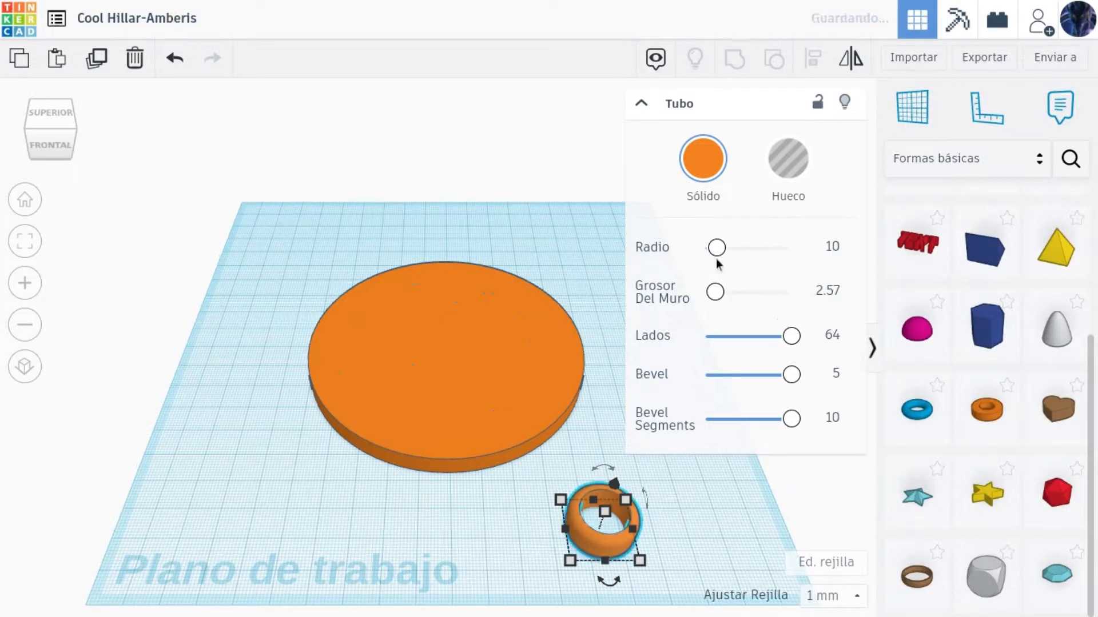
drag(716, 247, 749, 245)
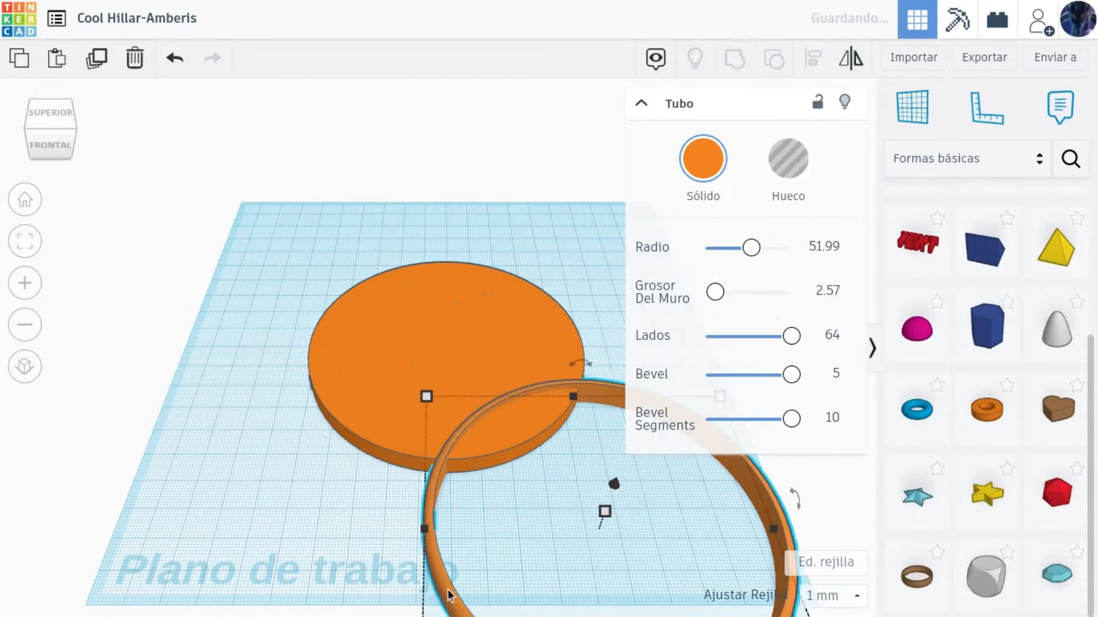
Step: Move the tube around the orange disc as a rim and set its height to 7 mm
drag(448, 589, 310, 393)
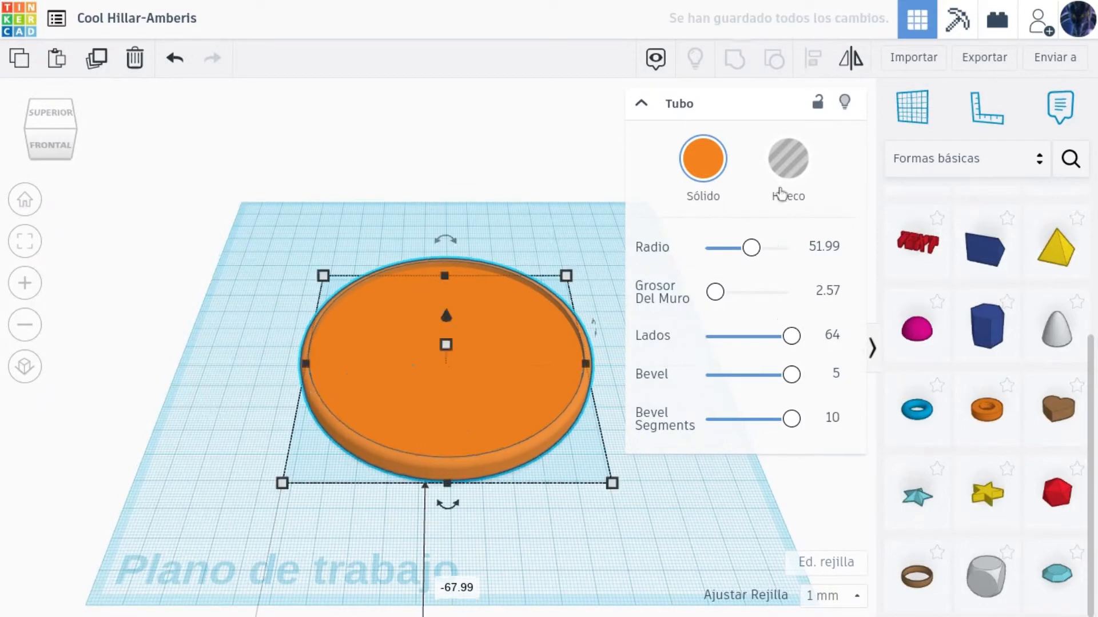
drag(65, 151, 83, 128)
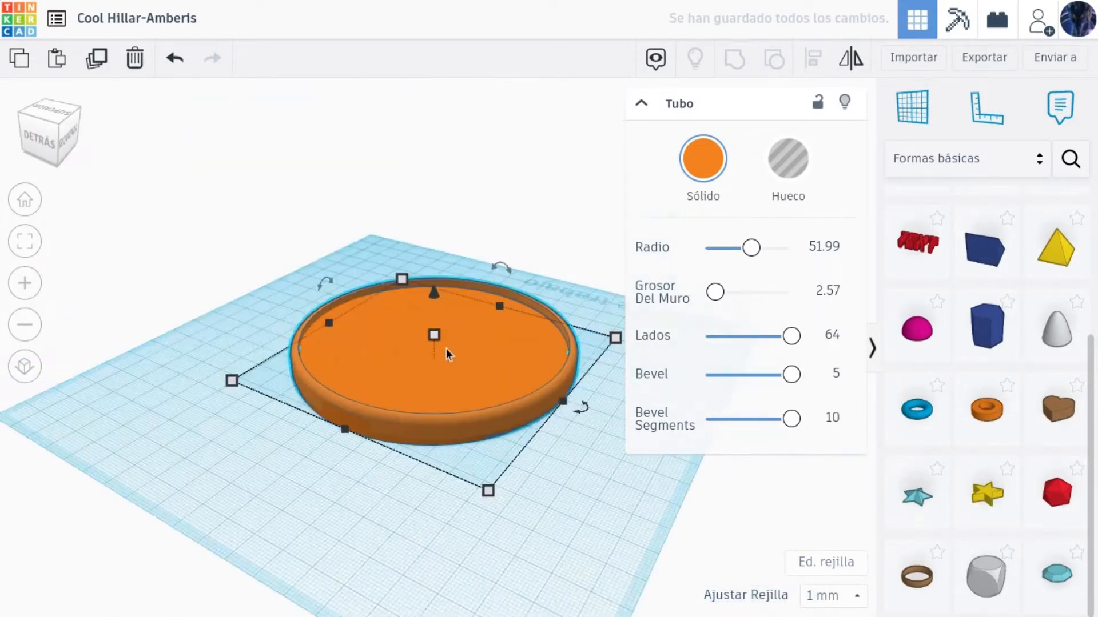
text(7)
key(Return)
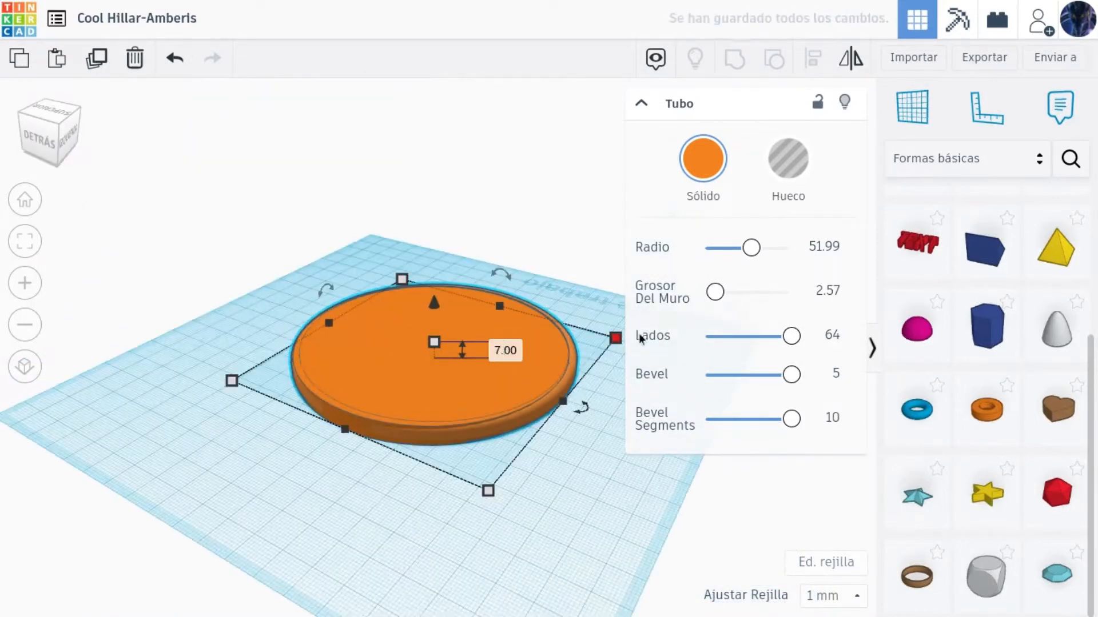
Step: Align the tube and the disc on their centres in both horizontal directions
click(422, 408)
click(445, 430)
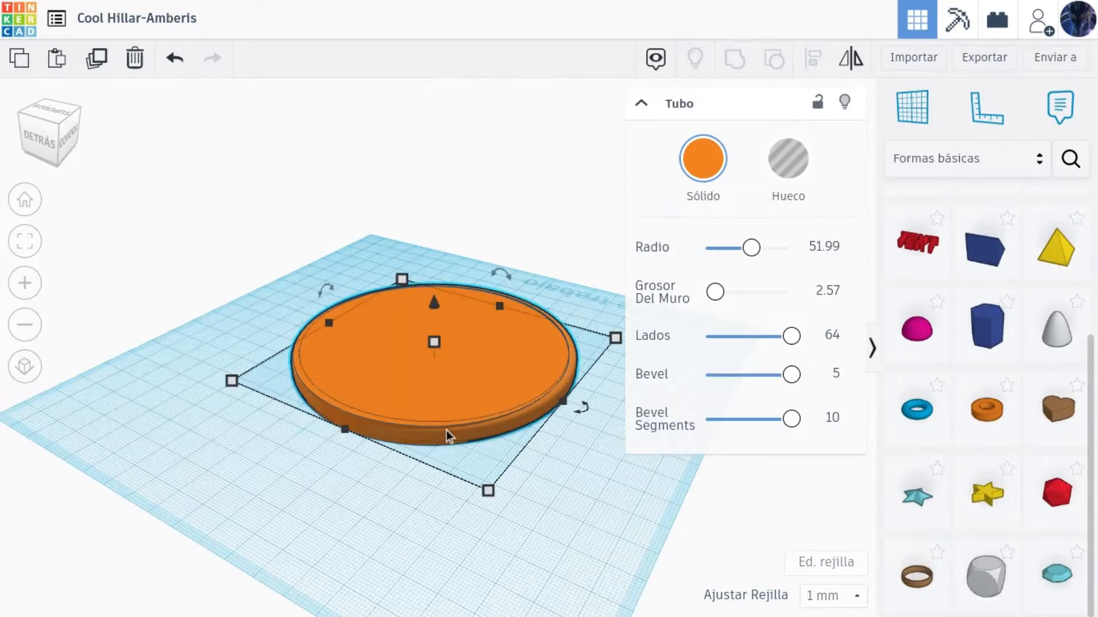
drag(572, 486, 252, 216)
click(814, 58)
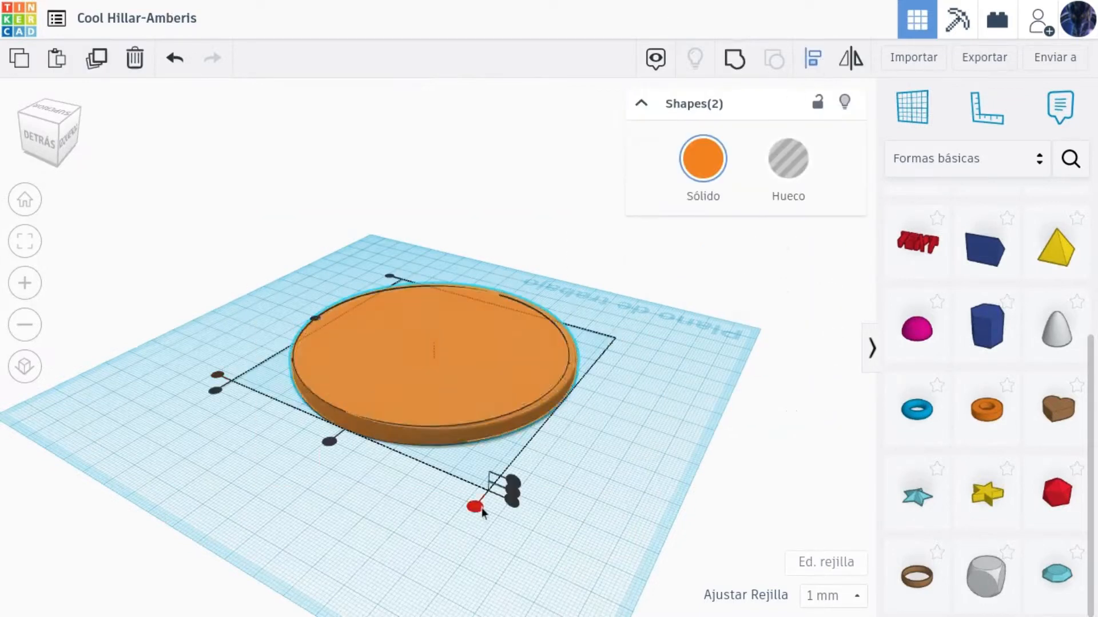
click(479, 507)
click(332, 442)
click(335, 441)
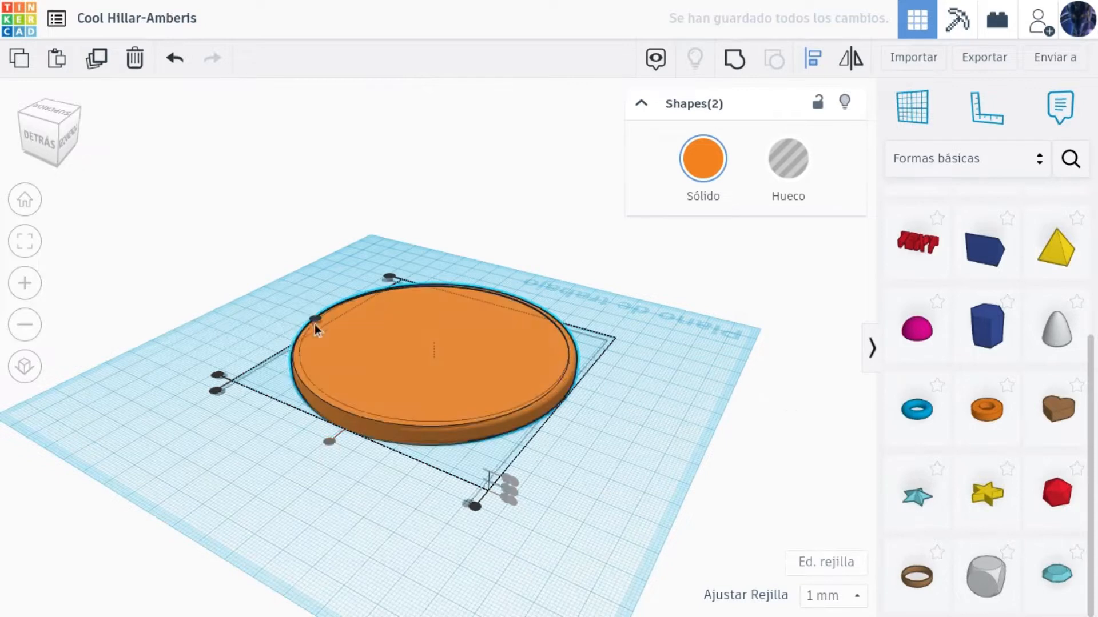
click(318, 319)
key(Escape)
Step: Set the tube's radius to 53.93 and wall thickness to 6.2, and raise its rim slightly above the disc
click(416, 427)
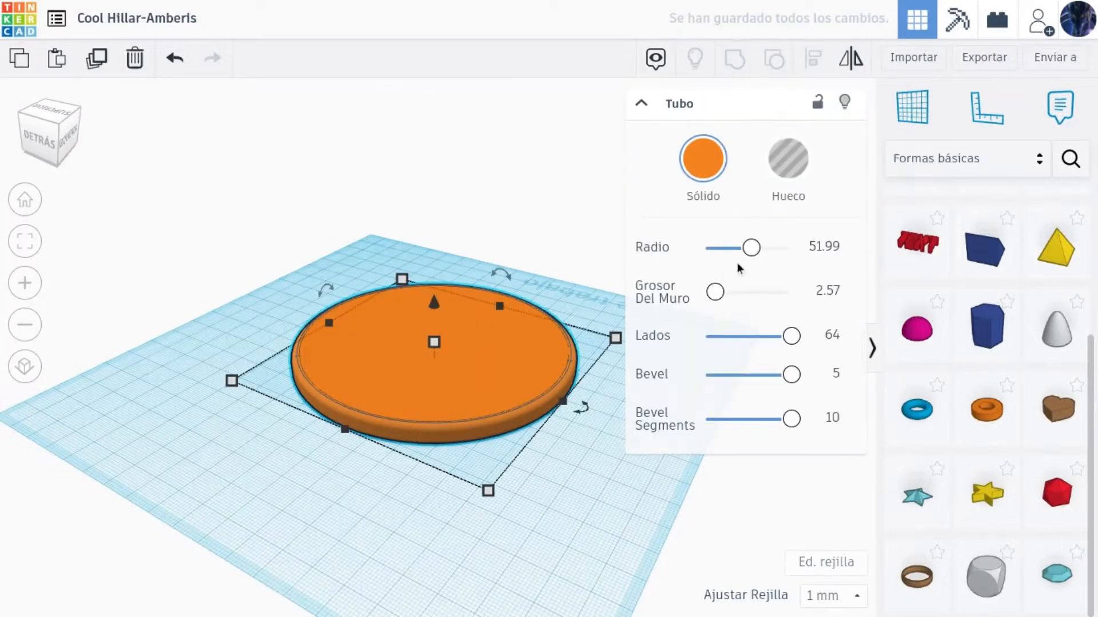
drag(715, 293, 719, 297)
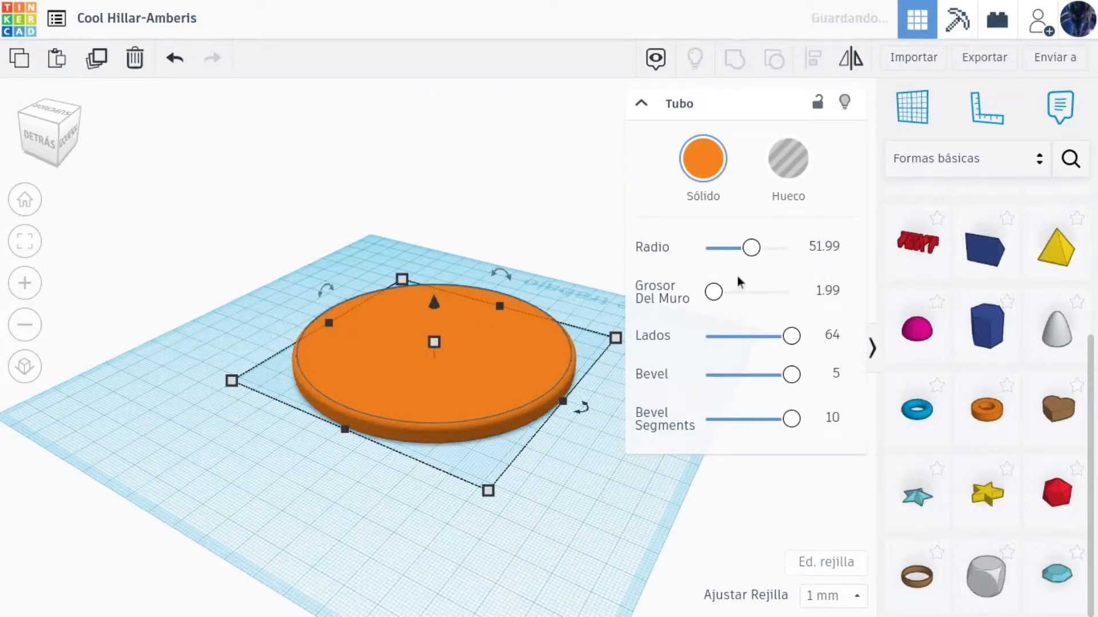
drag(752, 247, 752, 247)
drag(713, 292, 726, 293)
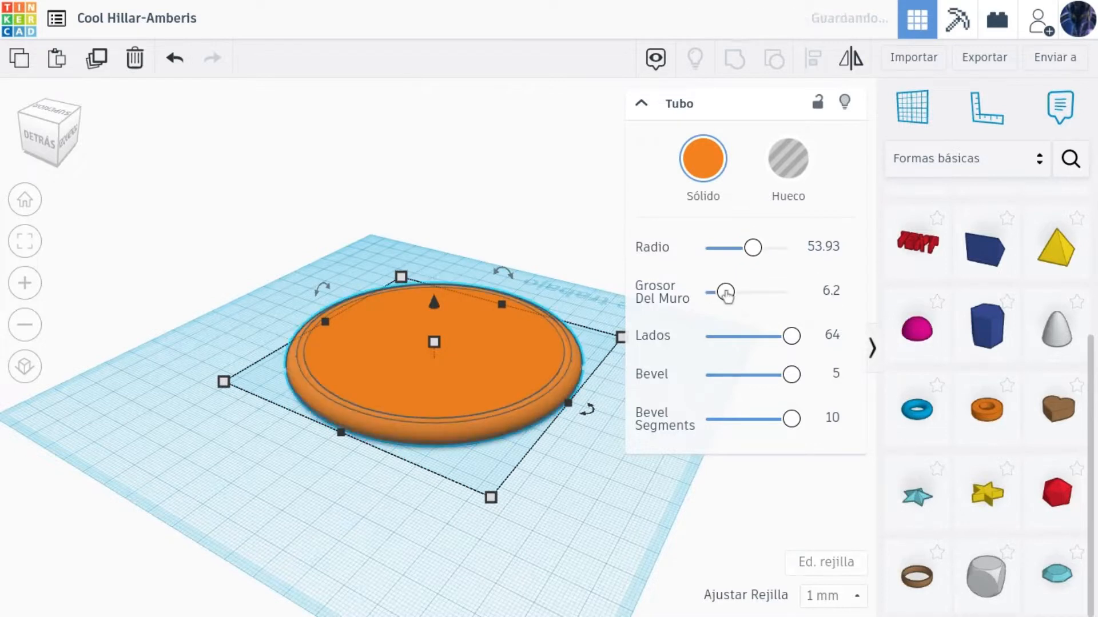
drag(435, 337, 437, 303)
click(548, 457)
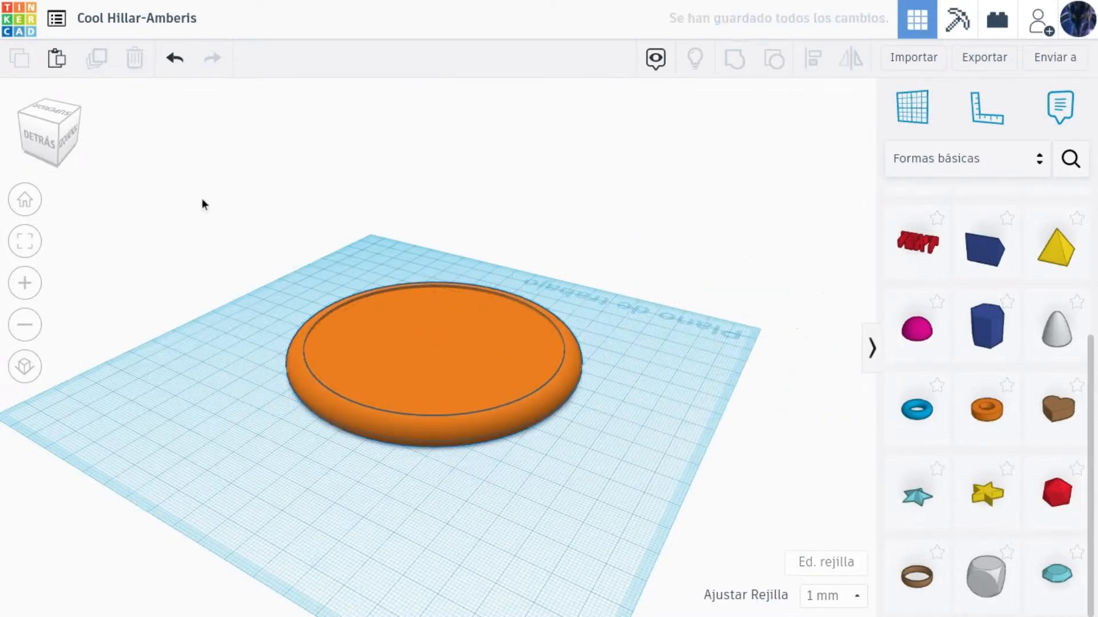
Step: Select both the disc and the tube and colour them pale yellow
right_drag(0, 155, 213, 174)
drag(213, 174, 681, 546)
click(711, 184)
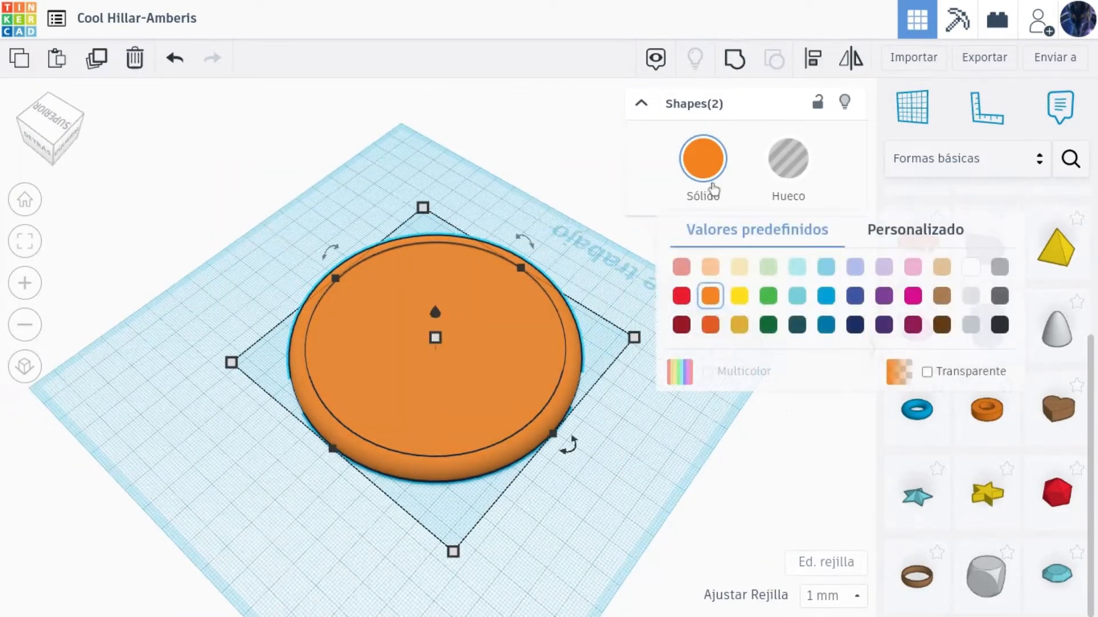
click(743, 269)
click(777, 350)
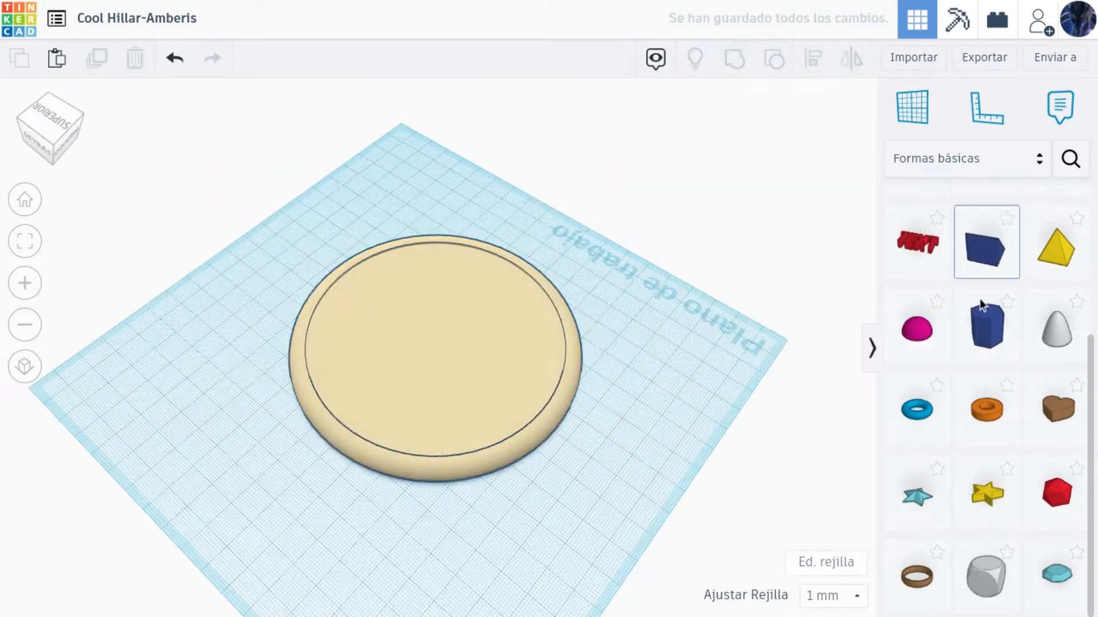
Step: Give the inner disc the custom golden-yellow colour f7c239
click(364, 373)
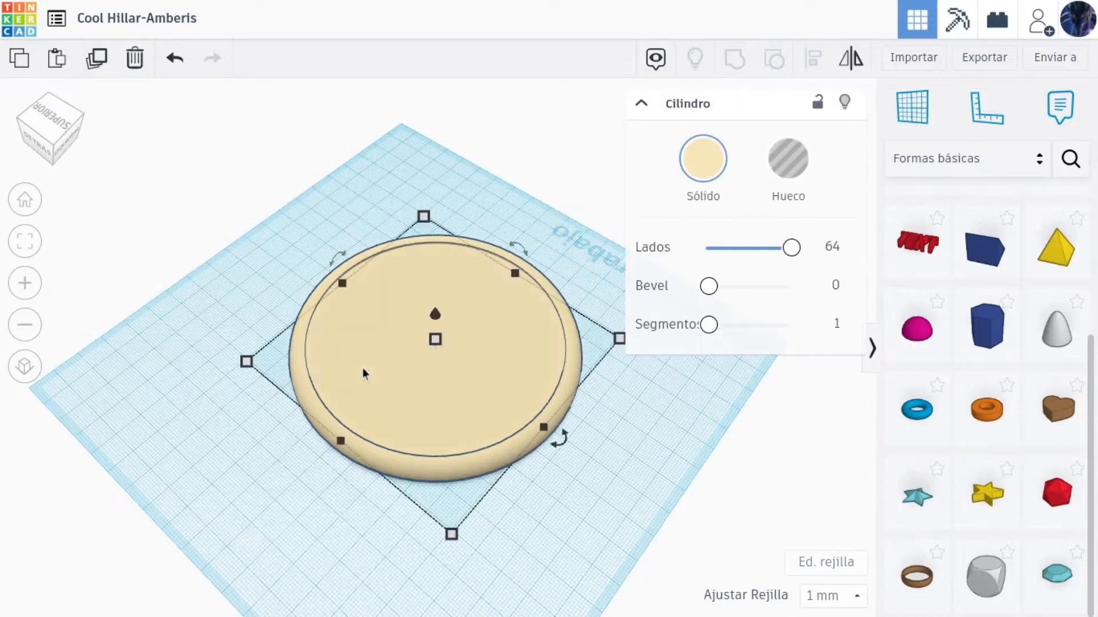
click(703, 158)
click(920, 234)
click(835, 312)
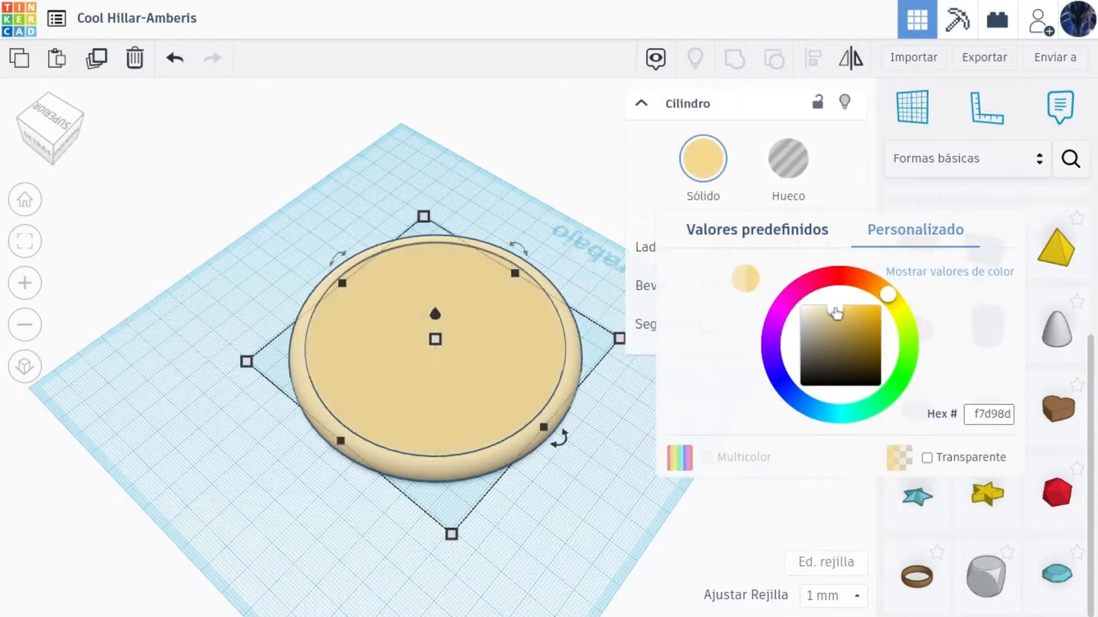
drag(852, 313, 864, 313)
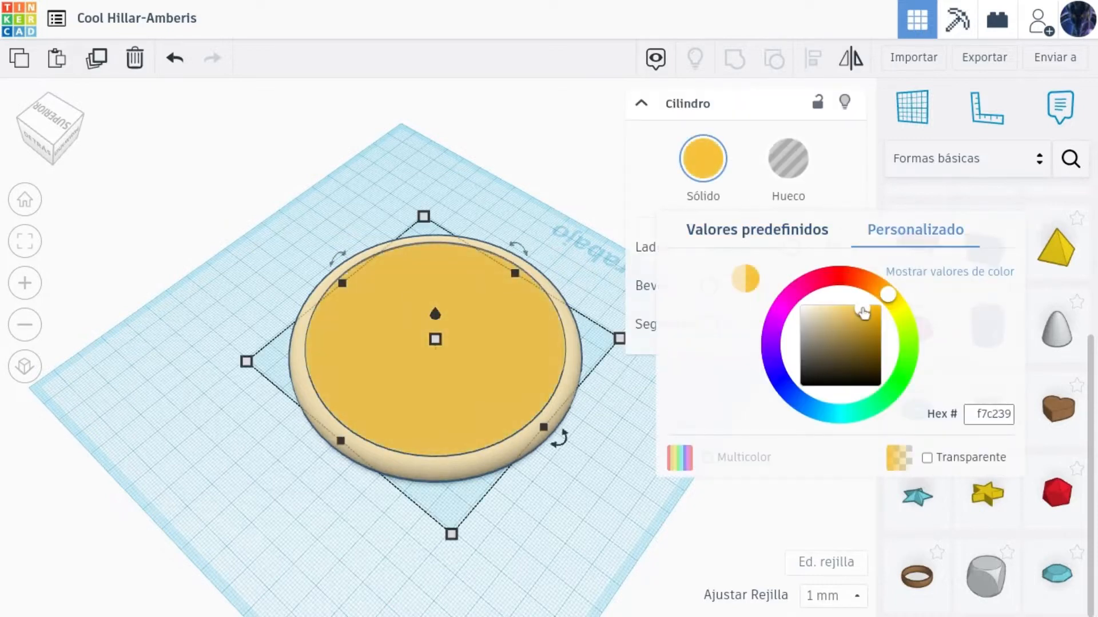
click(531, 519)
Step: Set the workplane on the top face of the yellow disc
click(54, 118)
click(910, 124)
click(459, 322)
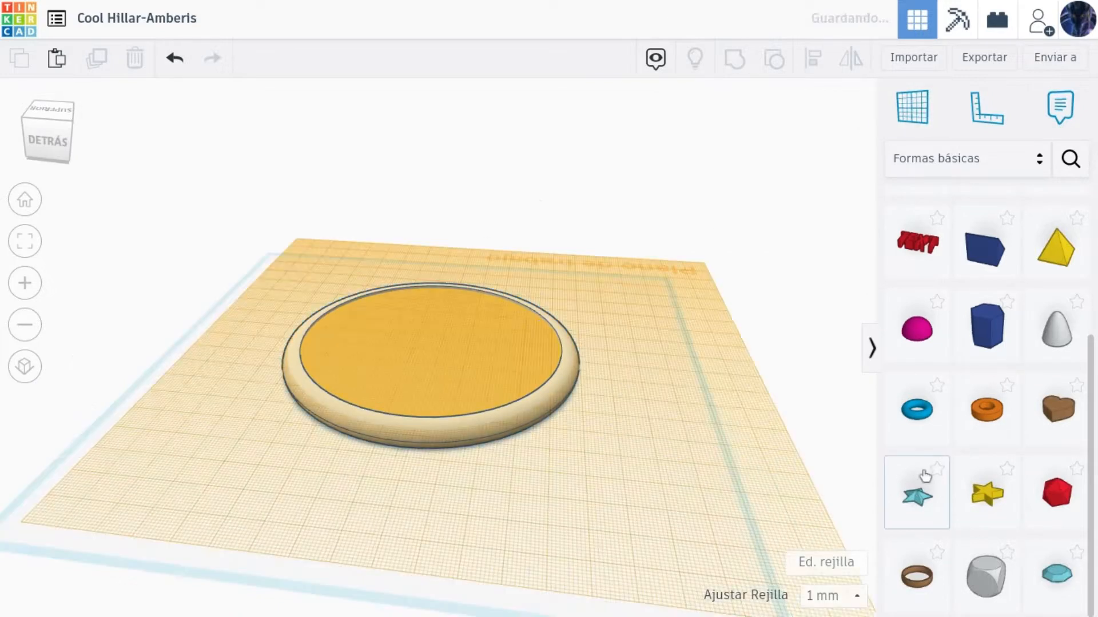
Step: Add a cylinder on top of the disc, 2 mm high with 64 sides, and colour it white
scroll(924, 478, up, 4)
click(895, 310)
click(430, 388)
click(426, 357)
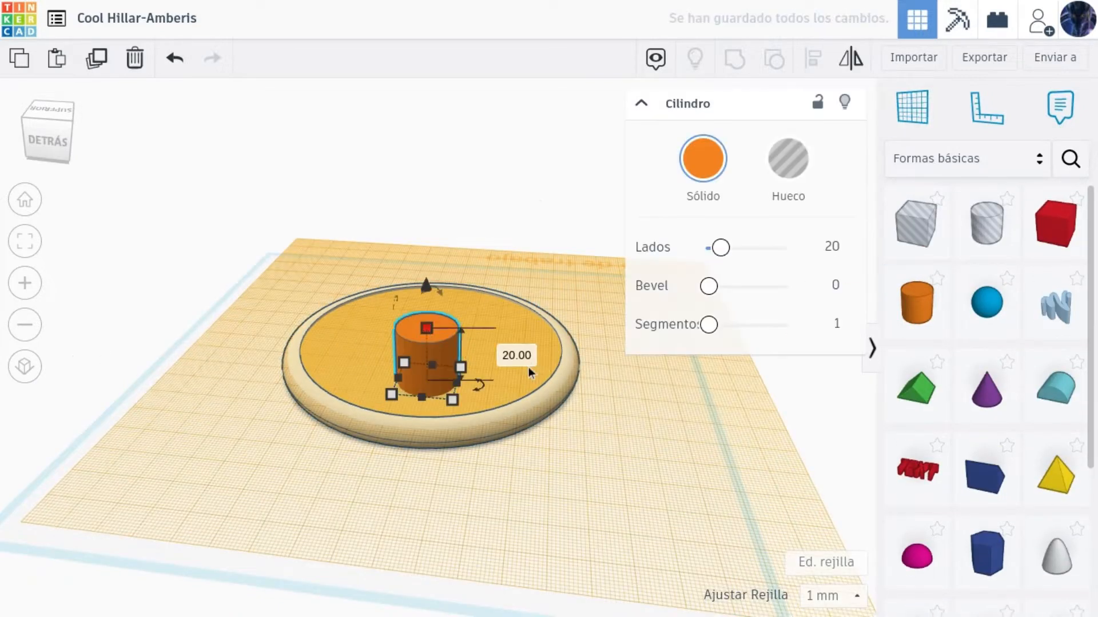
text(2)
key(Return)
drag(721, 248, 789, 248)
click(702, 158)
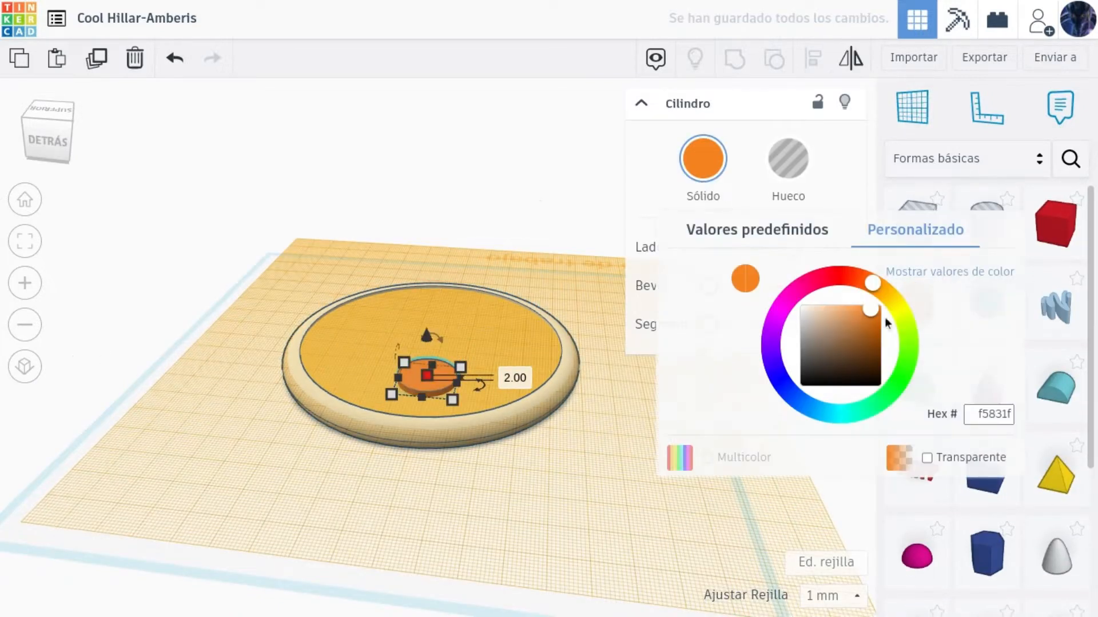
click(972, 267)
Step: Duplicate the white cylinder until five are spread in a ring over the yellow disc
click(51, 109)
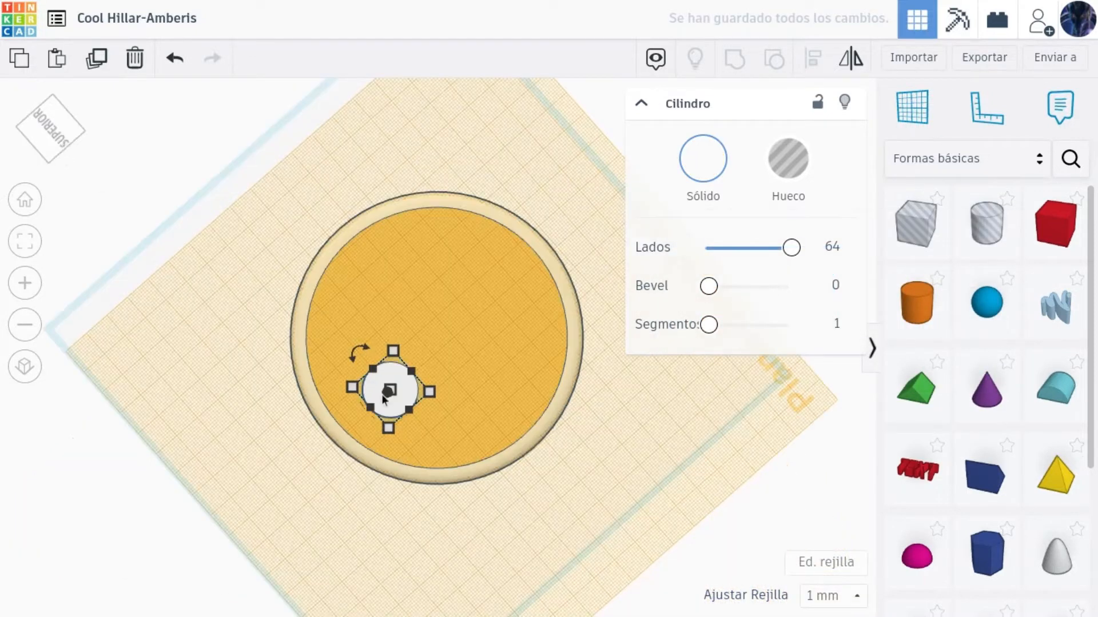
click(536, 528)
alt+drag(385, 420, 347, 351)
key(ctrl+d)
drag(313, 294, 412, 289)
key(ctrl+d)
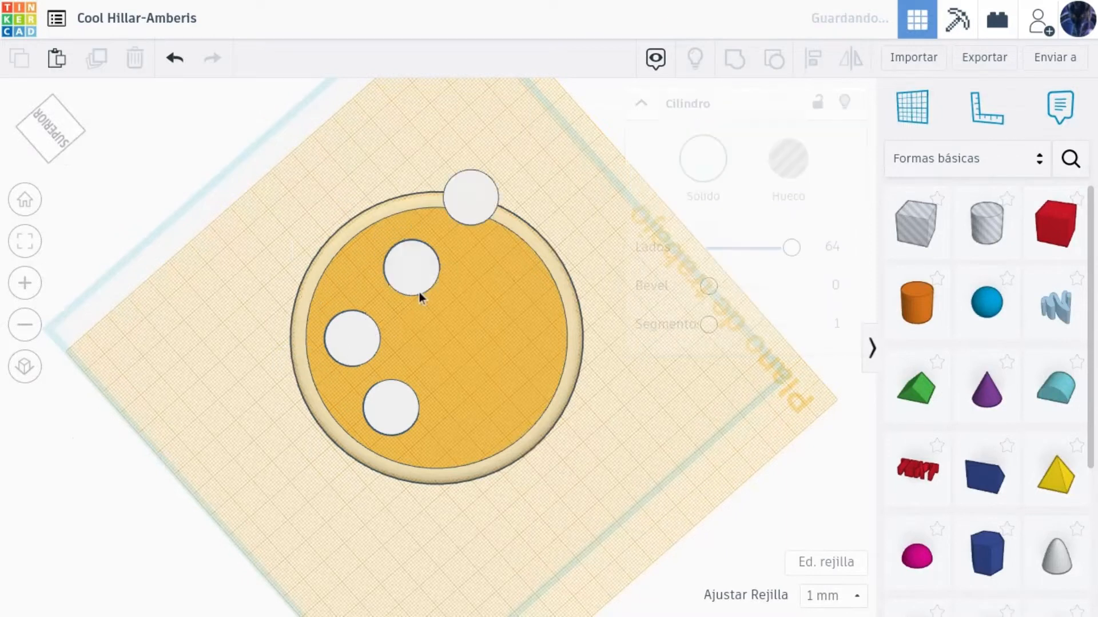
drag(474, 226, 507, 322)
key(ctrl+d)
drag(596, 366, 485, 413)
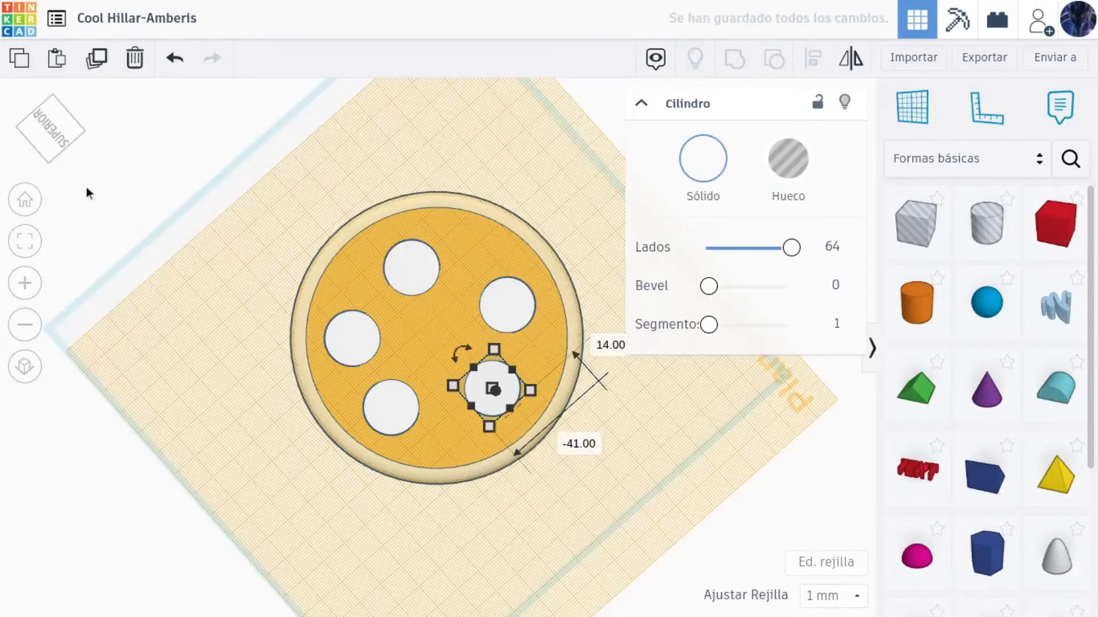
Step: Select all five white cylinders, duplicate them and colour the copies red
drag(43, 154, 61, 135)
click(57, 117)
shift+click(409, 407)
shift+click(357, 368)
shift+click(377, 295)
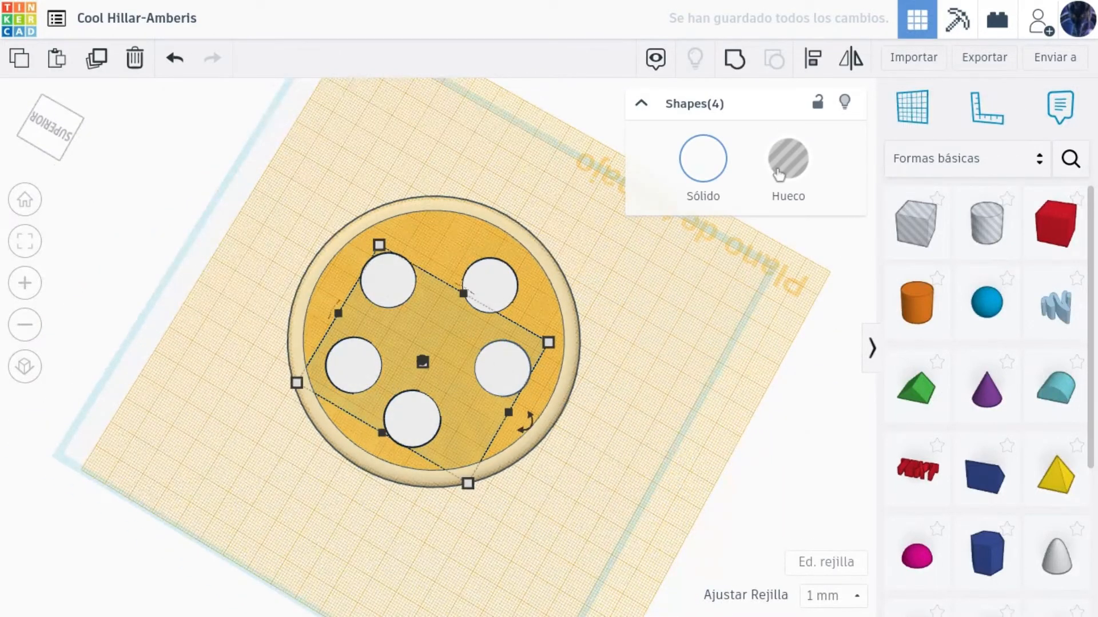
shift+click(490, 285)
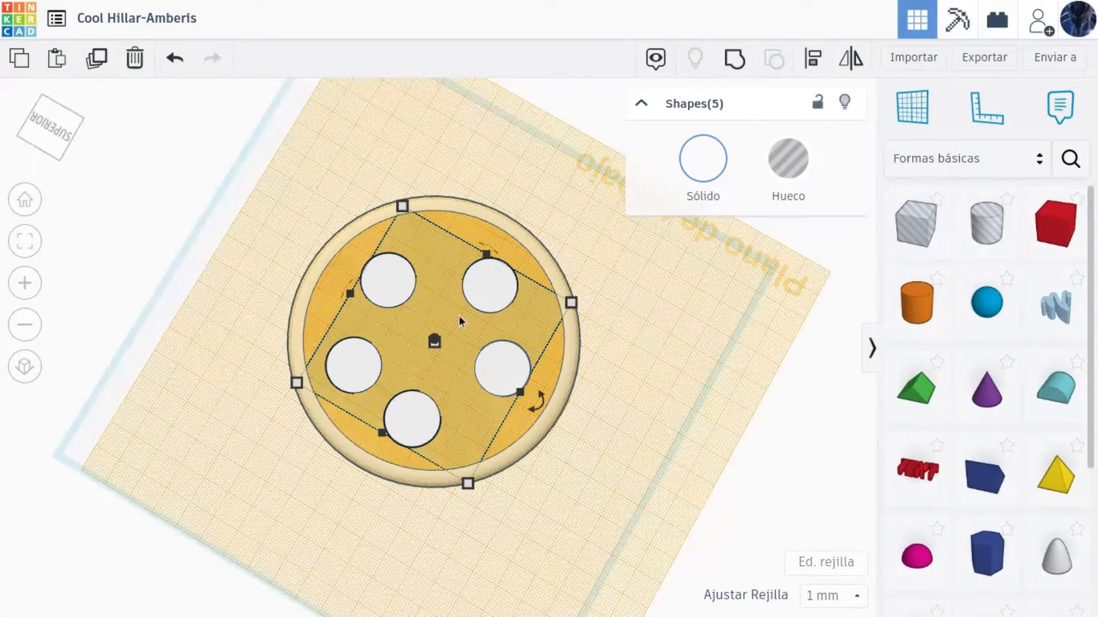
key(ctrl+d)
click(703, 159)
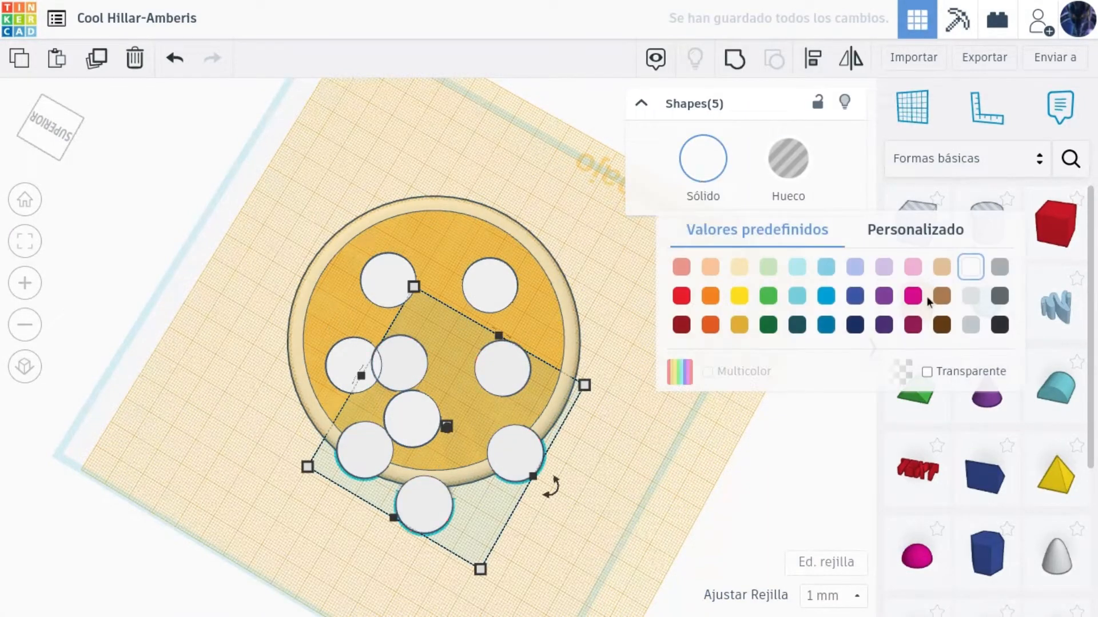
click(684, 294)
Step: Move the five red copies together onto the disc so that each partly overlaps a white cylinder
drag(521, 465, 546, 385)
click(543, 397)
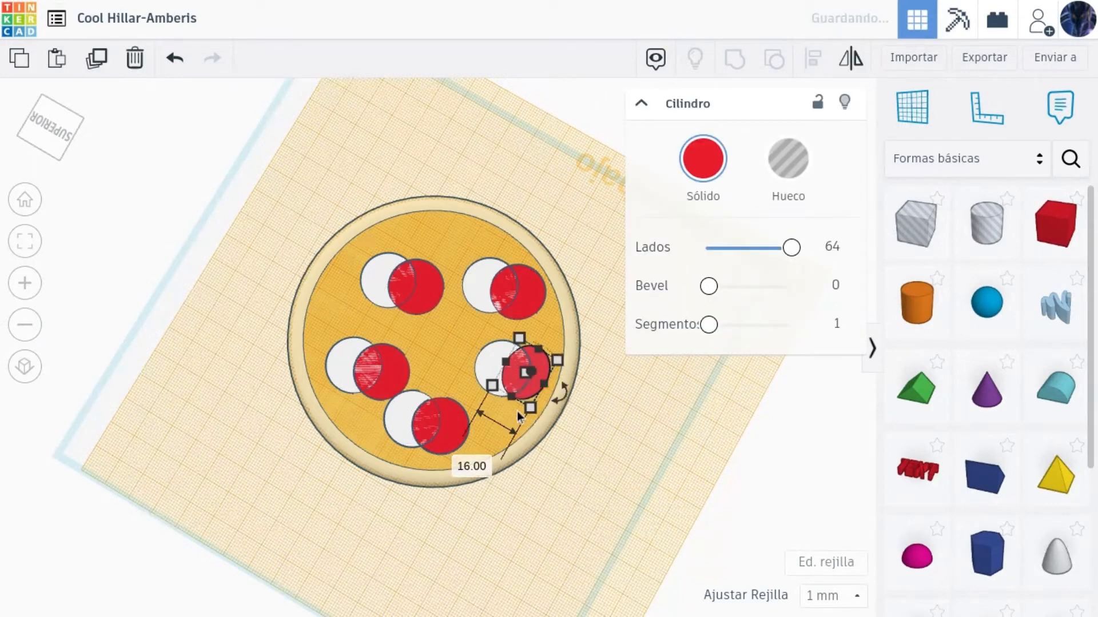
key(ctrl+z)
Step: Select all five red cylinders and lower them by 2 mm
shift+click(422, 416)
shift+click(522, 307)
shift+click(417, 287)
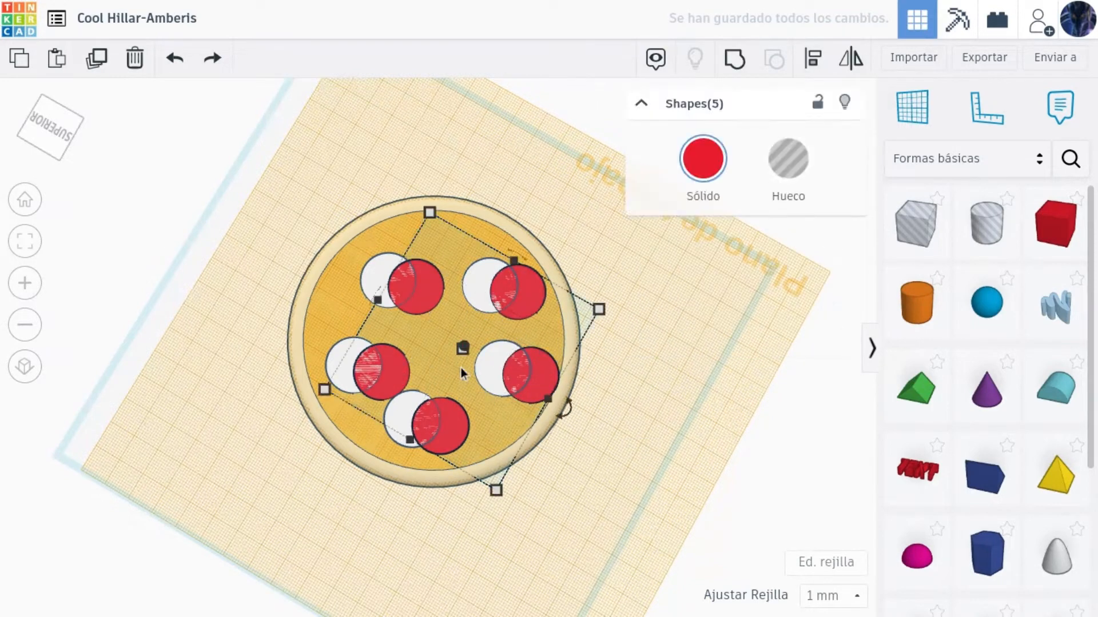
drag(462, 349, 467, 348)
drag(56, 149, 55, 133)
scroll(430, 316, up, 5)
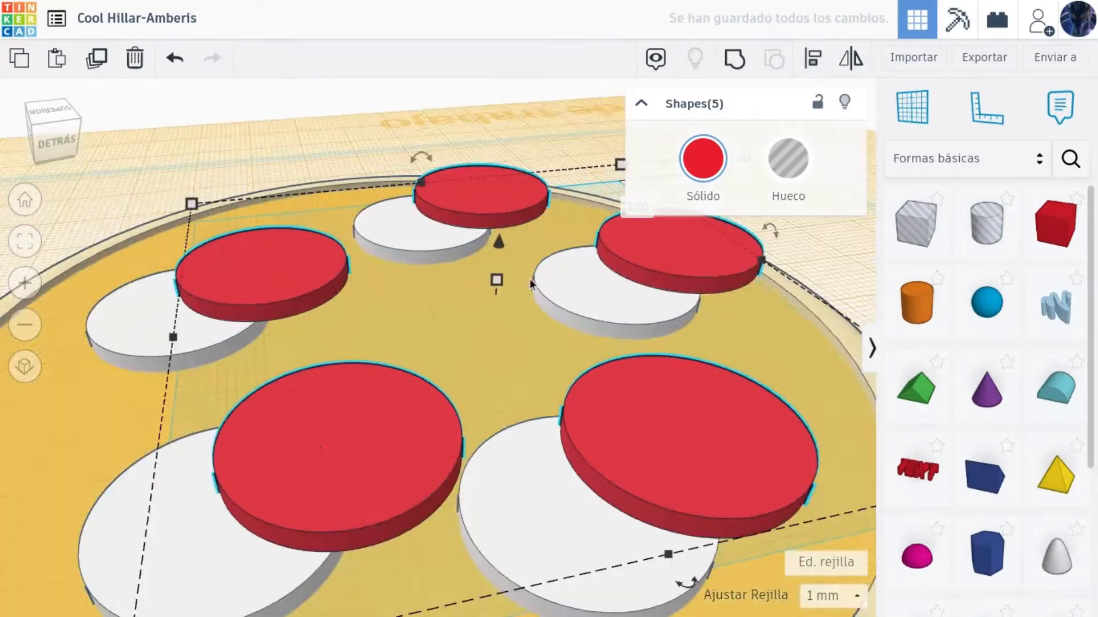
scroll(493, 249, down, 1)
drag(487, 252, 494, 265)
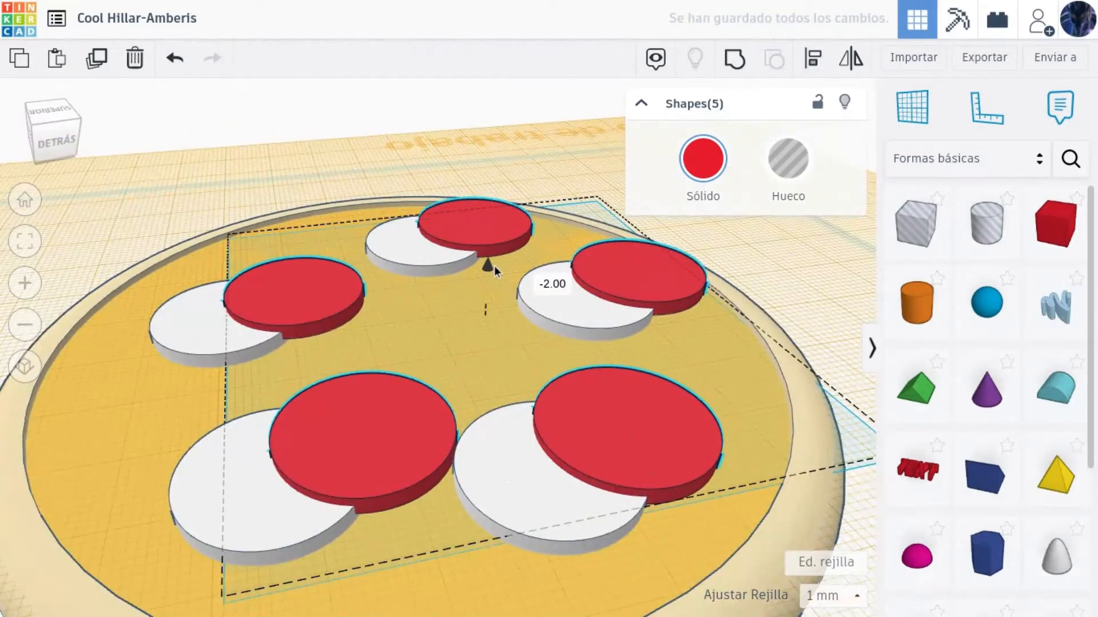
Step: Select the five white cylinders and sink them 1 mm into the disc
click(420, 269)
shift+click(213, 331)
shift+click(259, 495)
shift+click(517, 475)
shift+click(561, 320)
drag(422, 293, 421, 301)
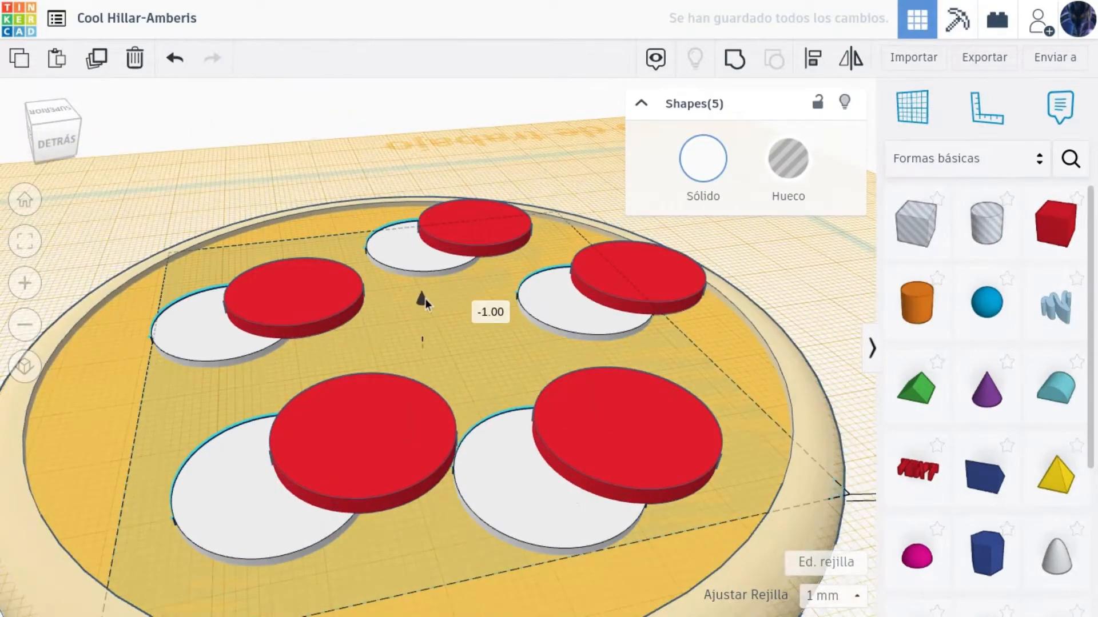
Step: Reposition individual red cylinders, spreading them between the white ones, the disc's centre and its edge
click(620, 417)
click(61, 138)
scroll(437, 332, down, 5)
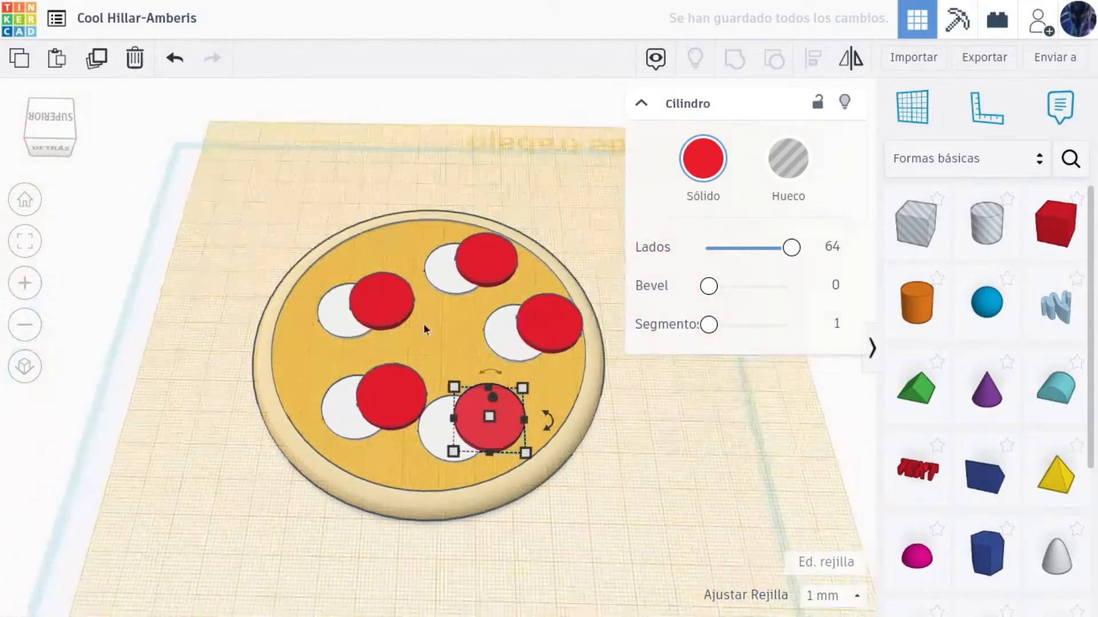
click(394, 321)
drag(395, 320, 393, 287)
click(403, 415)
drag(403, 415, 452, 363)
Step: Add more copies of the red cylinder and place them over the white toppings until eight red slices cover the pizza
key(ctrl+d)
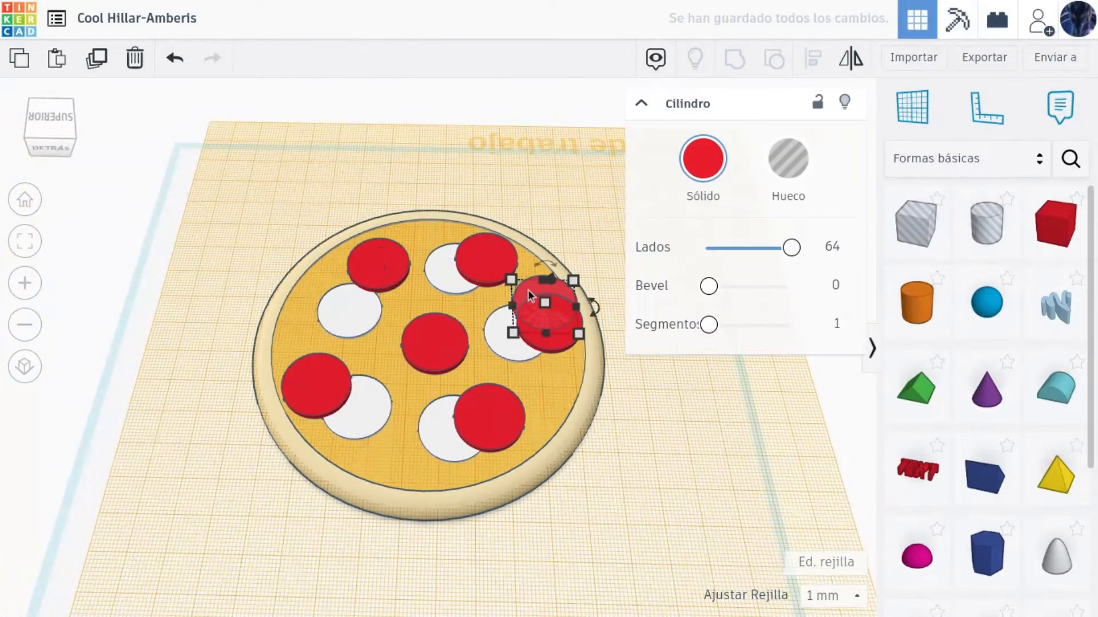
drag(527, 289, 365, 406)
click(431, 337)
key(ctrl+d)
drag(452, 354, 359, 331)
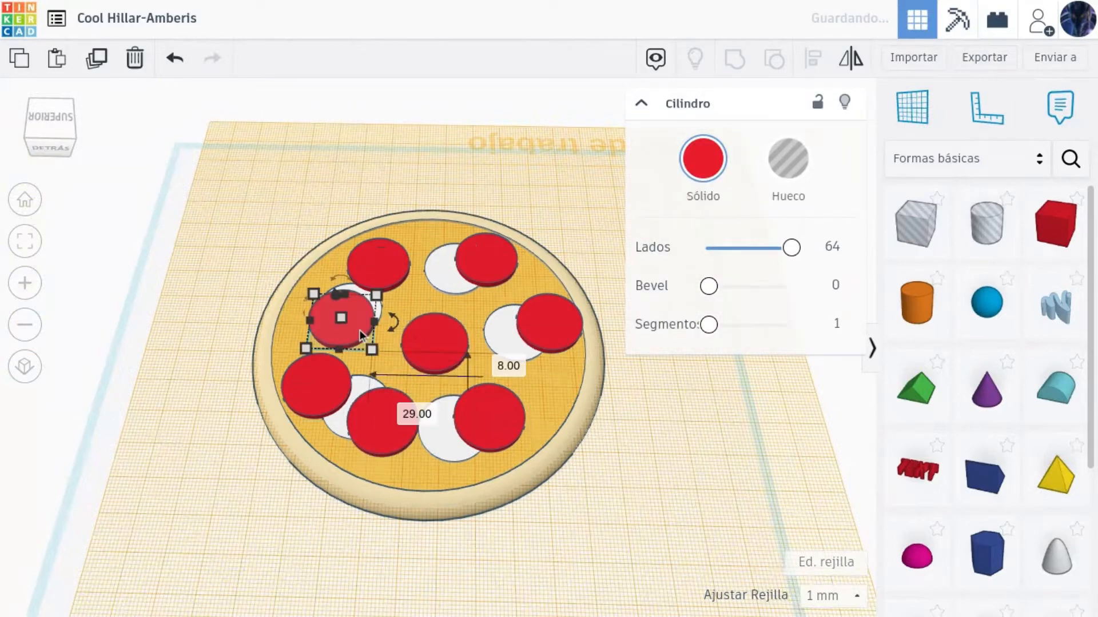
Step: Return the workplane from the disc's top face to the base grid
scroll(582, 451, down, 10)
click(582, 451)
scroll(582, 451, up, 9)
click(912, 109)
click(800, 171)
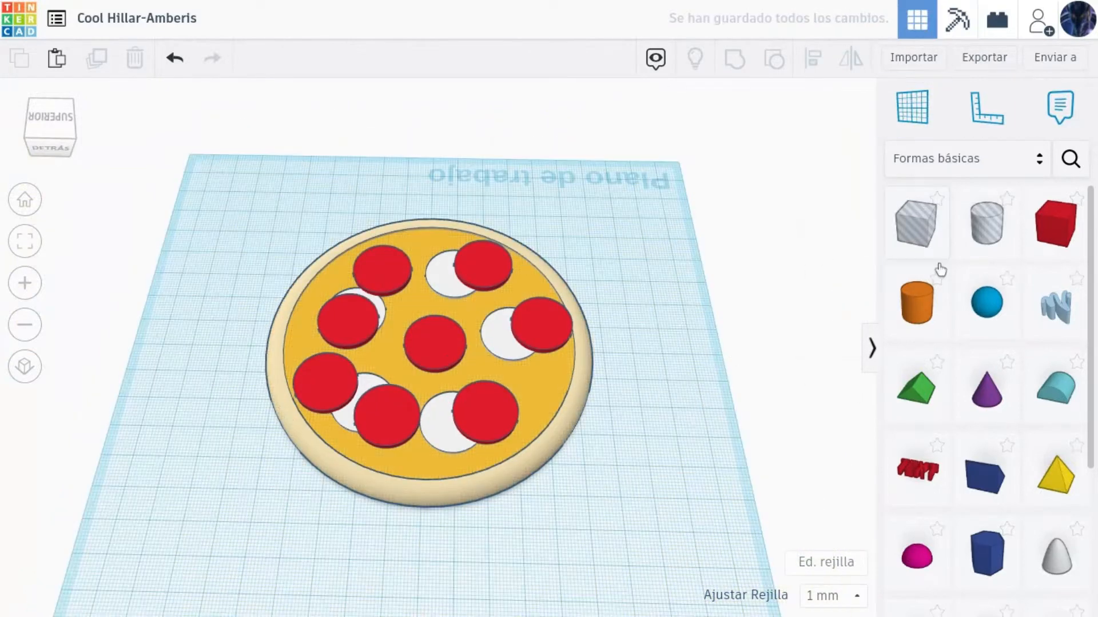
Step: Add a box hole, stretch it into a long narrow bar and lay it across the middle of the pizza
drag(921, 229, 440, 412)
key(ctrl+z)
key(ctrl+z)
drag(659, 481, 664, 518)
drag(632, 522, 582, 349)
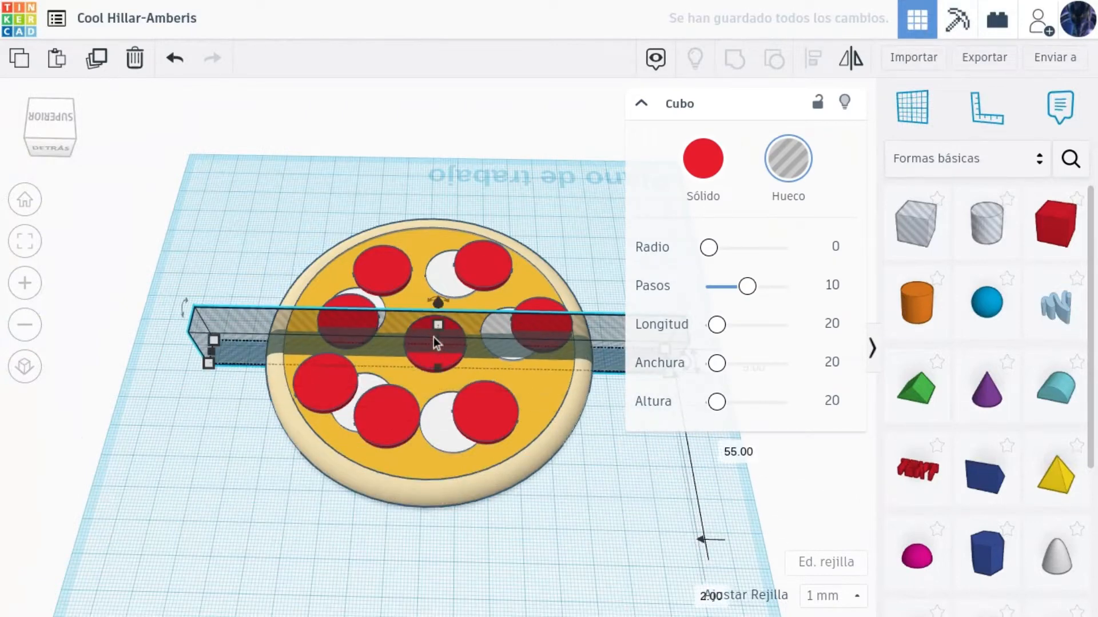
click(50, 117)
drag(426, 354, 400, 489)
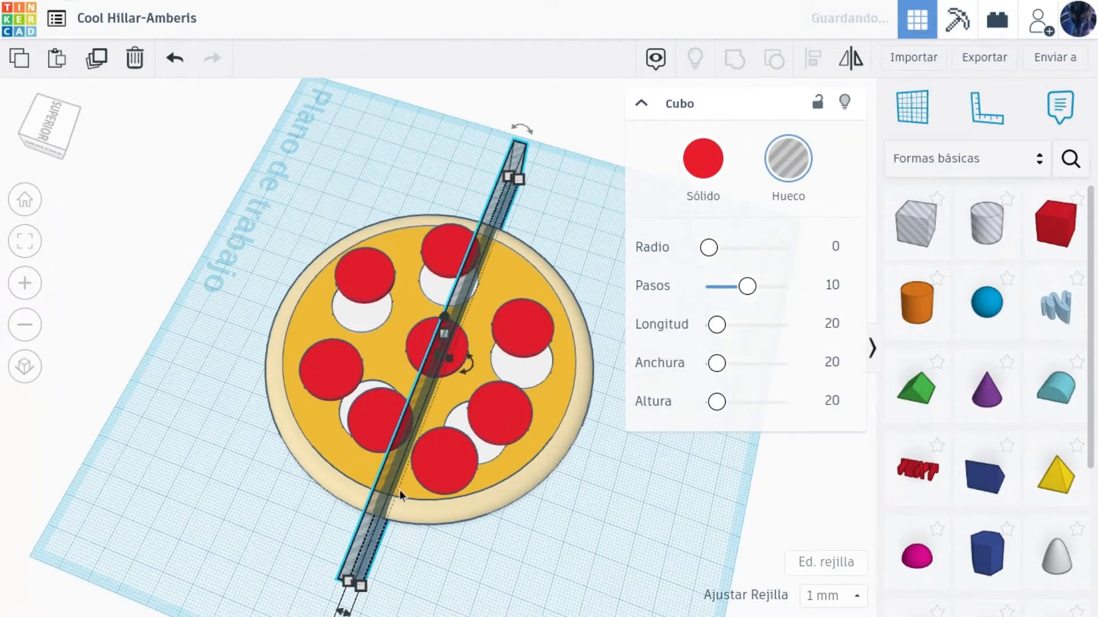
Step: Move the bar hole aside, group all the pizza shapes without it and enable Multicolor for the group
drag(366, 540, 141, 373)
drag(610, 215, 168, 616)
shift+click(204, 303)
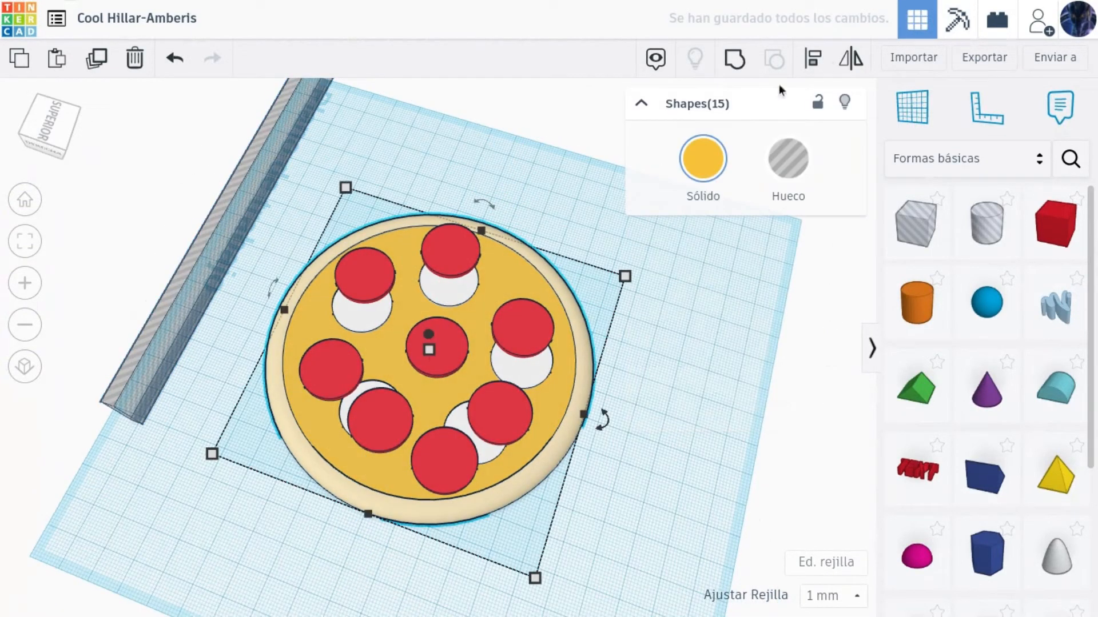
click(735, 59)
click(703, 160)
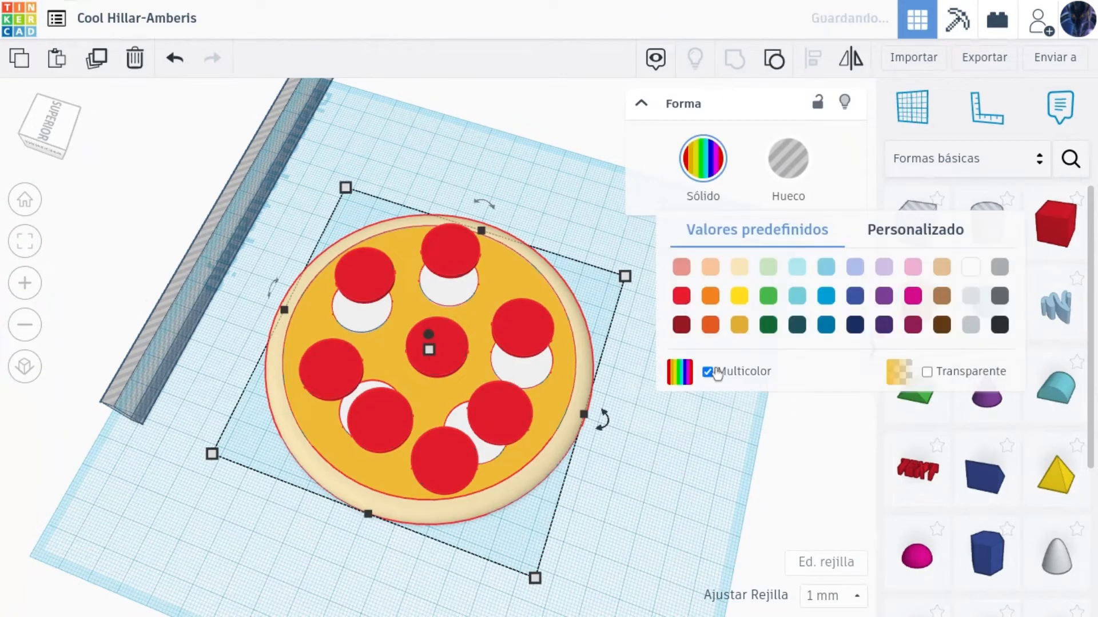
click(657, 400)
Step: Move the bar hole back over the pizza and align the two on their centres
click(177, 337)
drag(177, 338, 400, 475)
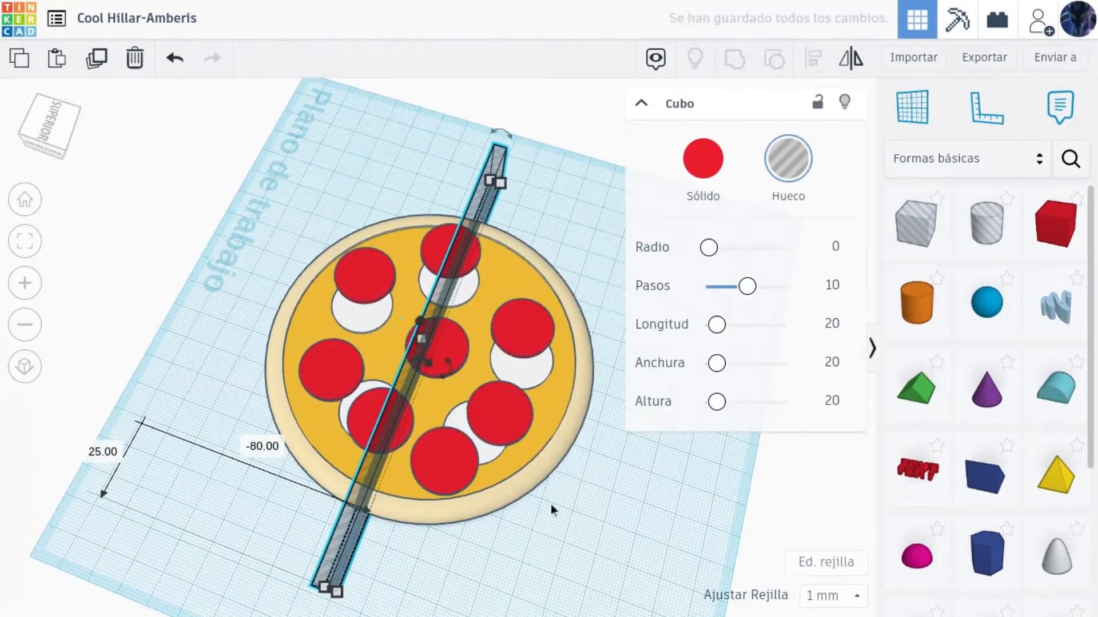
drag(626, 543, 201, 171)
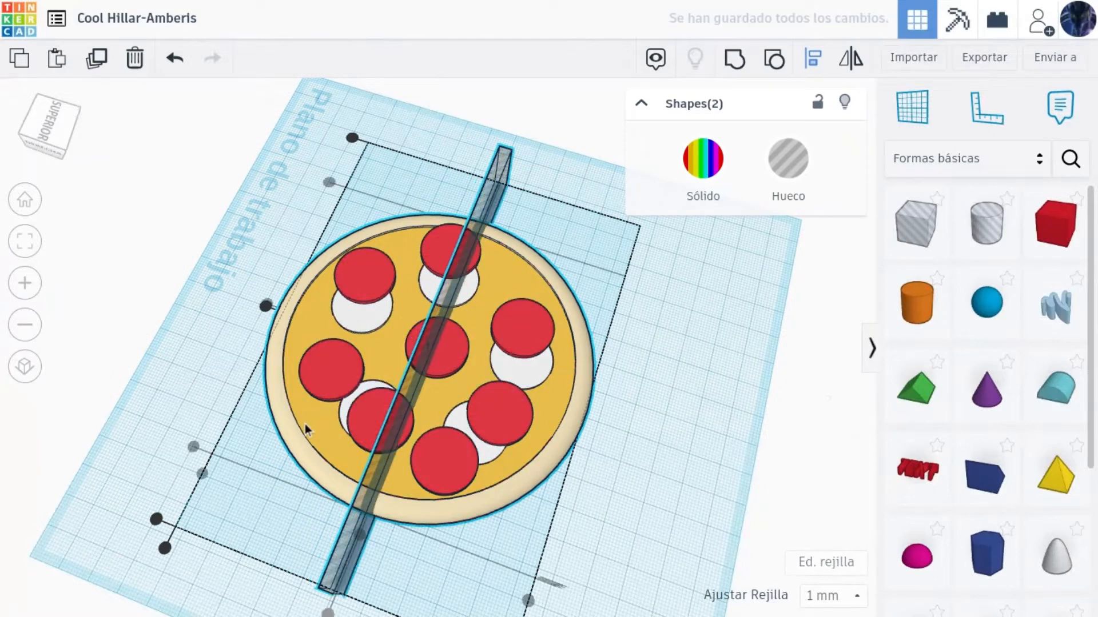
click(608, 375)
Step: Duplicate and rotate the bar hole about its centre until four evenly spaced bars cross the pizza
click(362, 542)
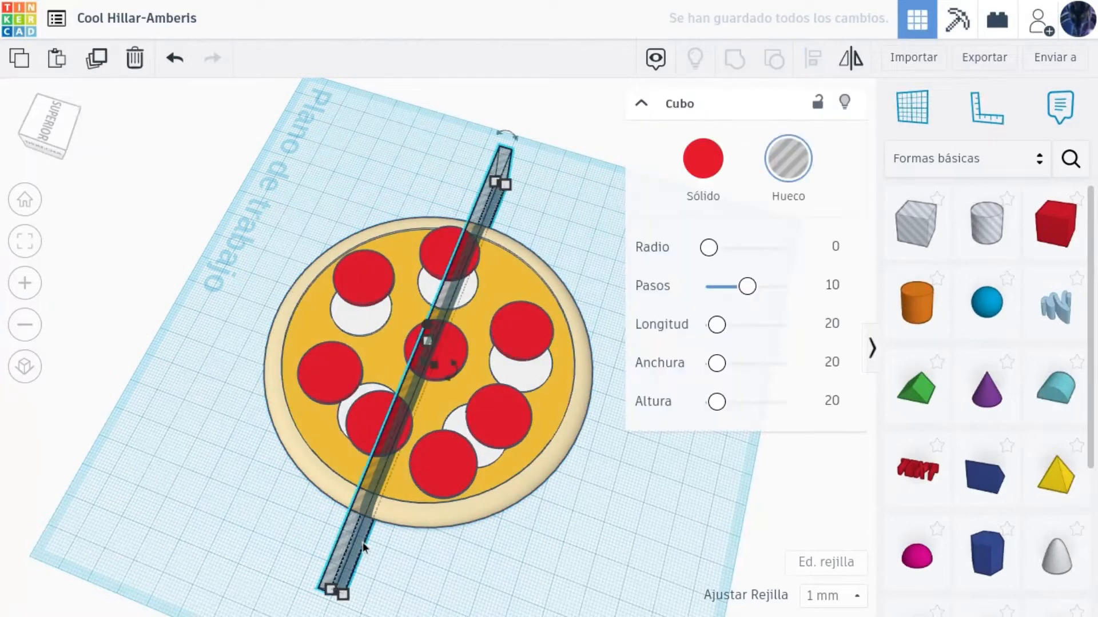
key(ctrl+d)
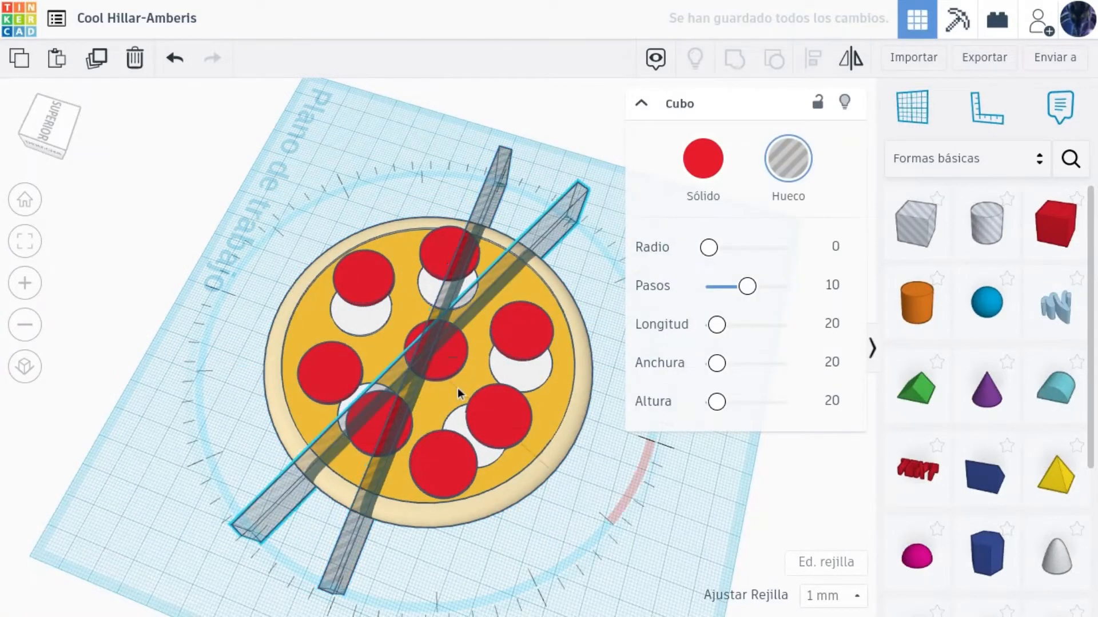
key(ctrl+d)
key(ctrl+d)
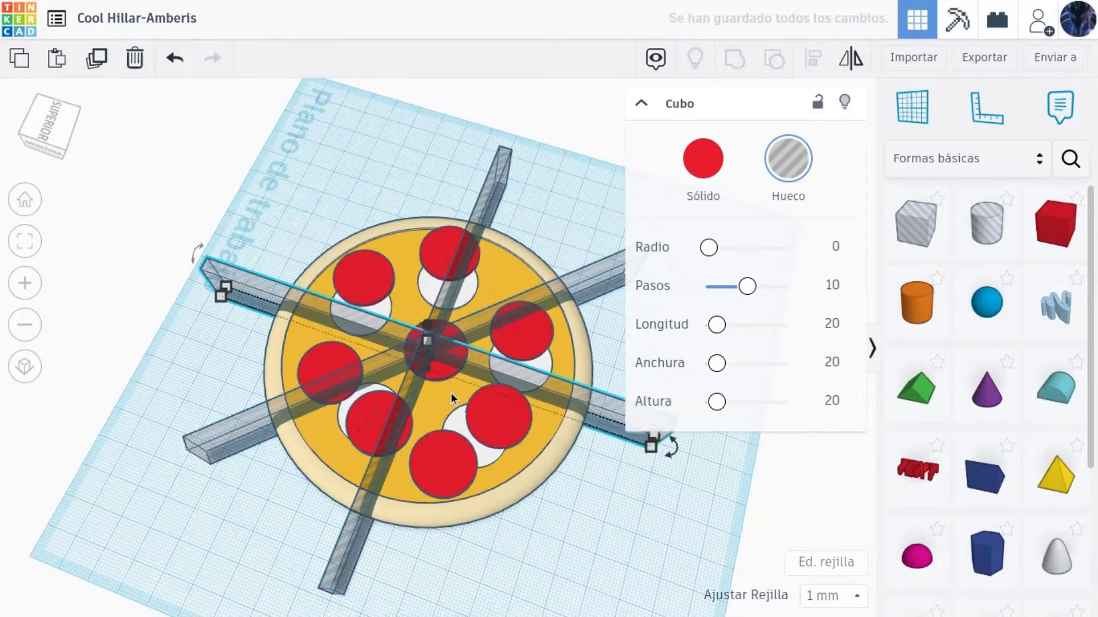
click(639, 528)
Step: Select the pizza with all four bar holes and group them to cut it into eight slices
scroll(639, 528, down, 5)
drag(542, 238, 274, 494)
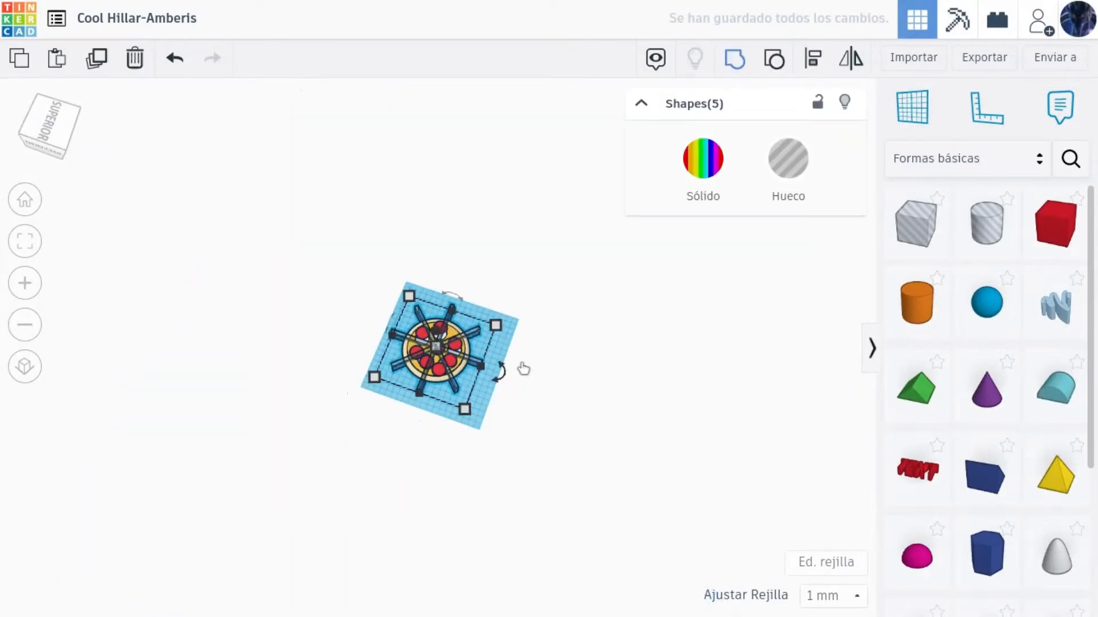
key(ctrl+g)
scroll(519, 367, up, 5)
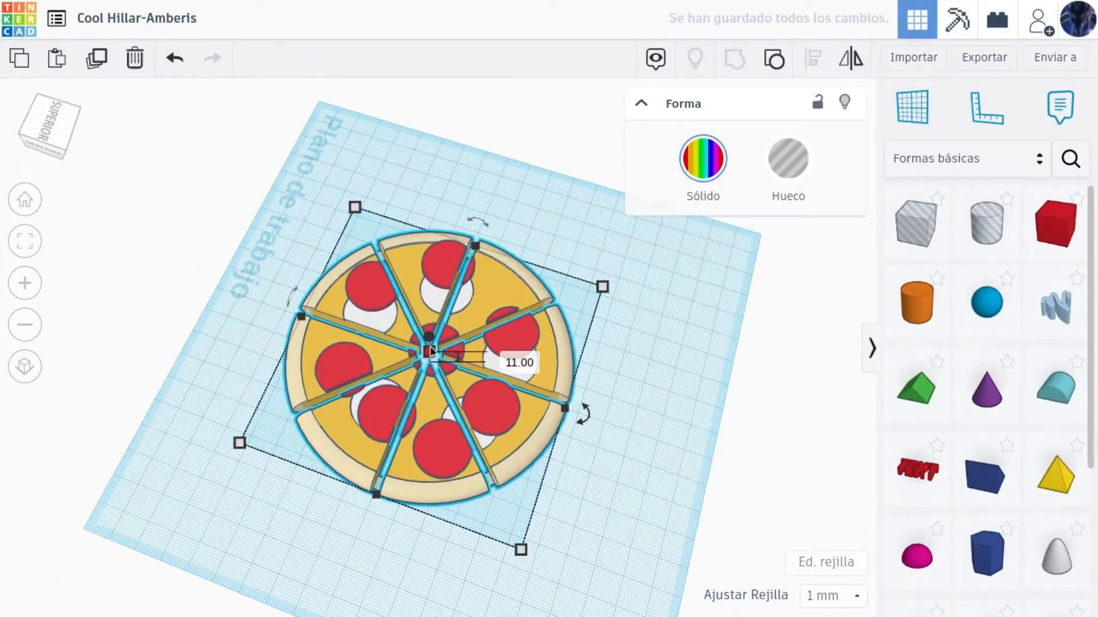
Step: Hide the workplane grid through the grid properties
click(160, 186)
click(48, 134)
click(49, 136)
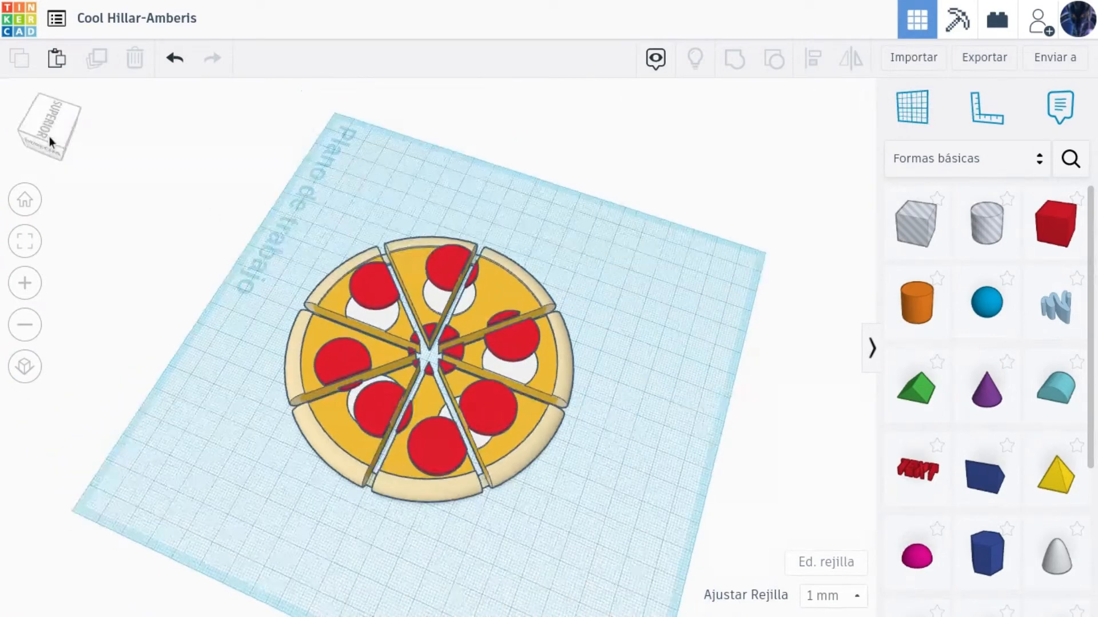
click(825, 565)
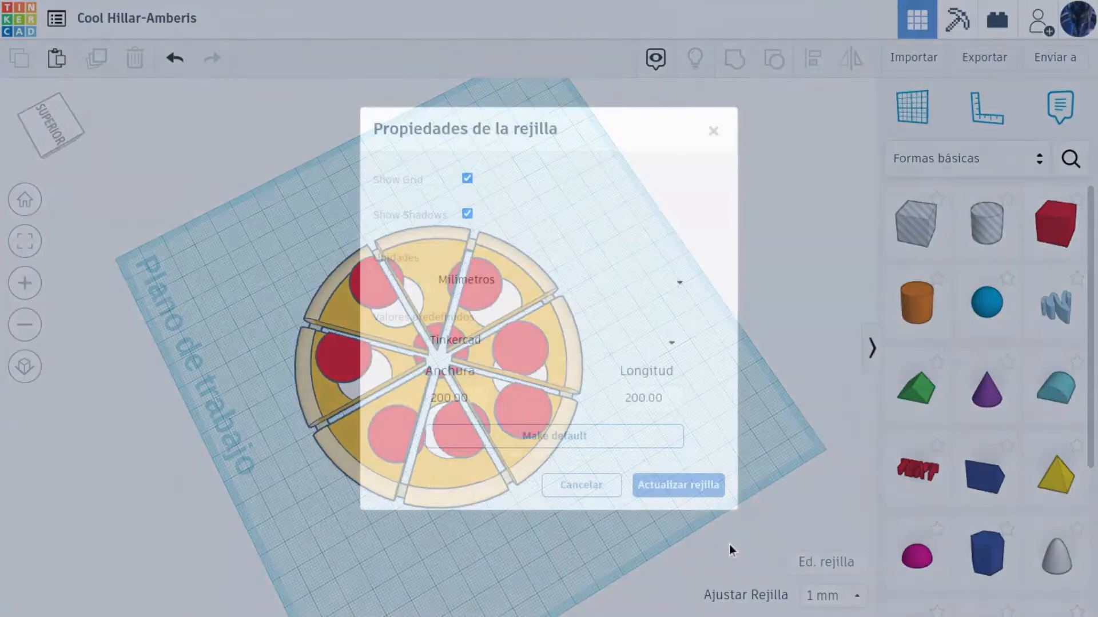
key(Return)
click(66, 127)
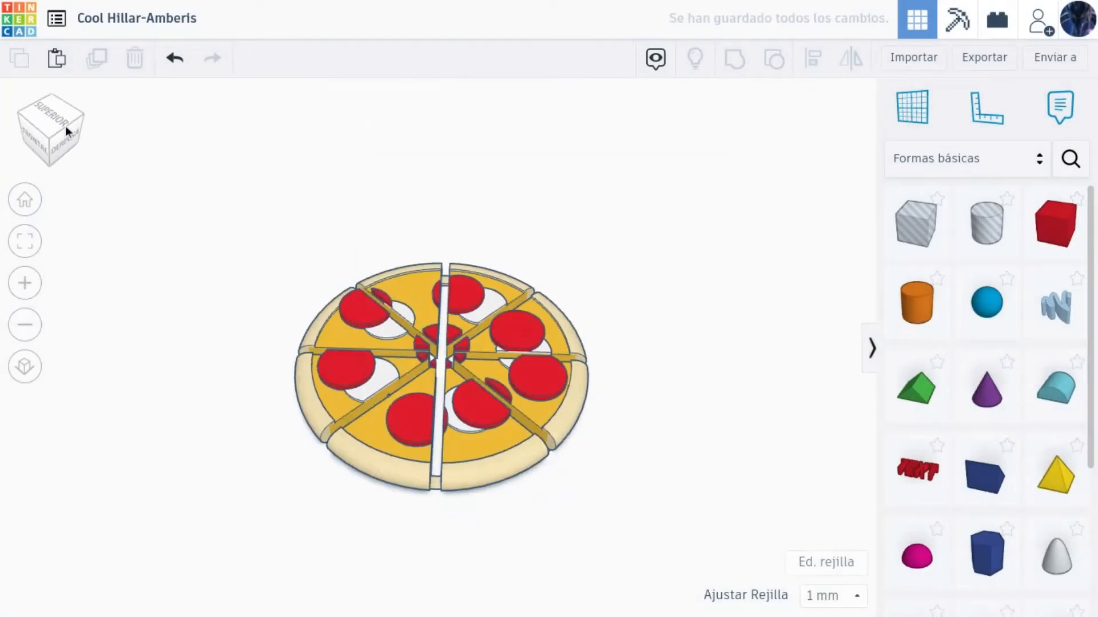
click(75, 123)
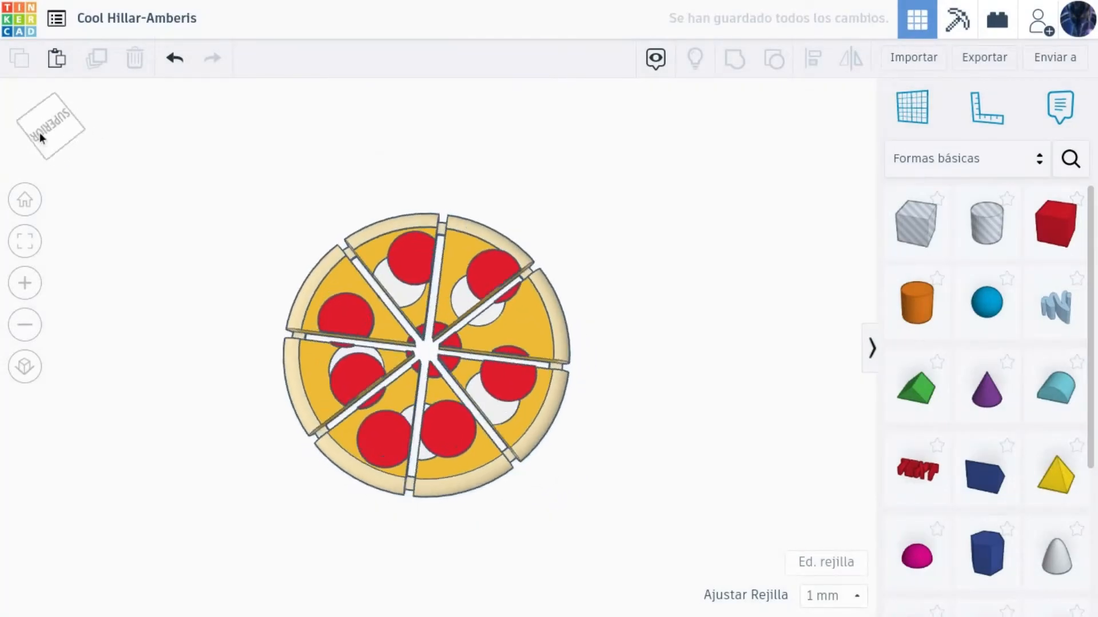
click(67, 126)
Step: Enter the sliced pizza group to examine its cutting bars and leave the group again
click(493, 313)
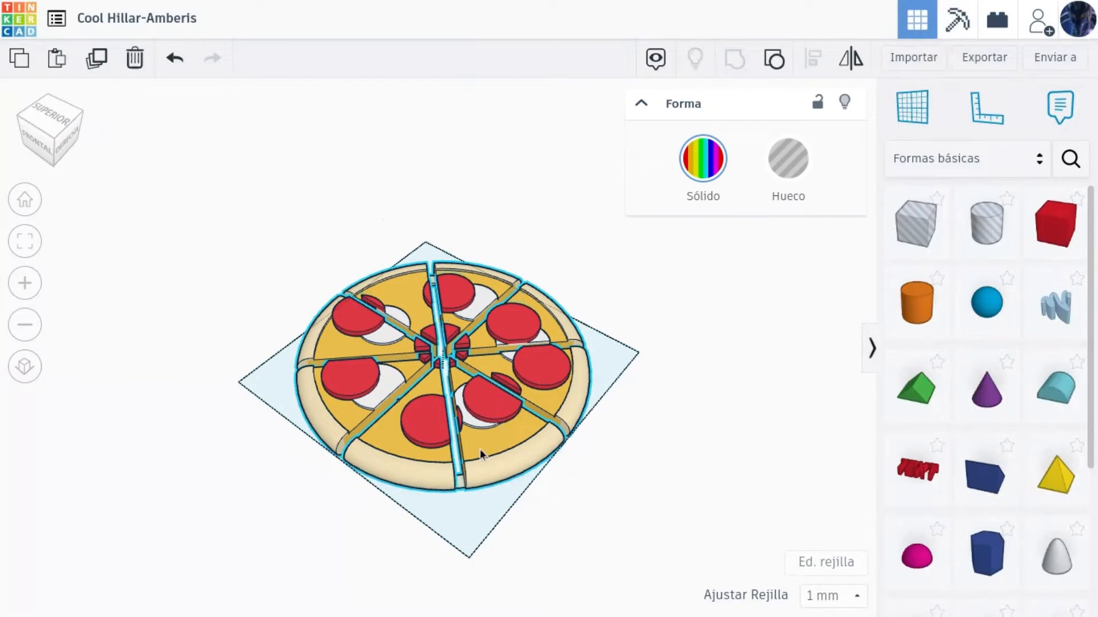
double_click(452, 379)
click(466, 516)
shift+click(312, 470)
shift+click(276, 355)
shift+click(329, 277)
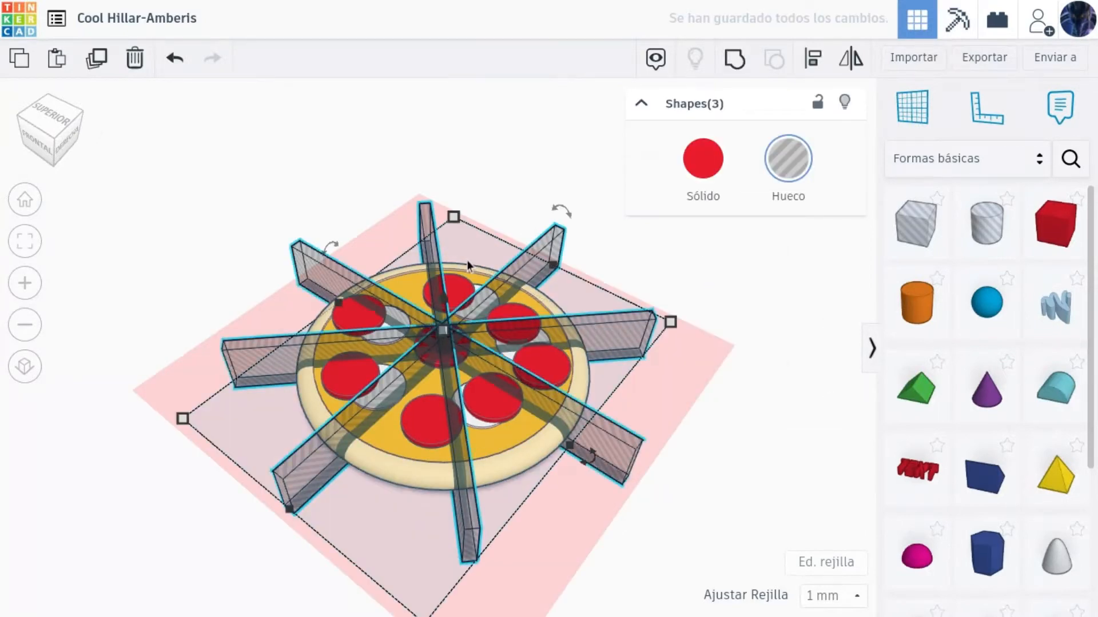
click(770, 377)
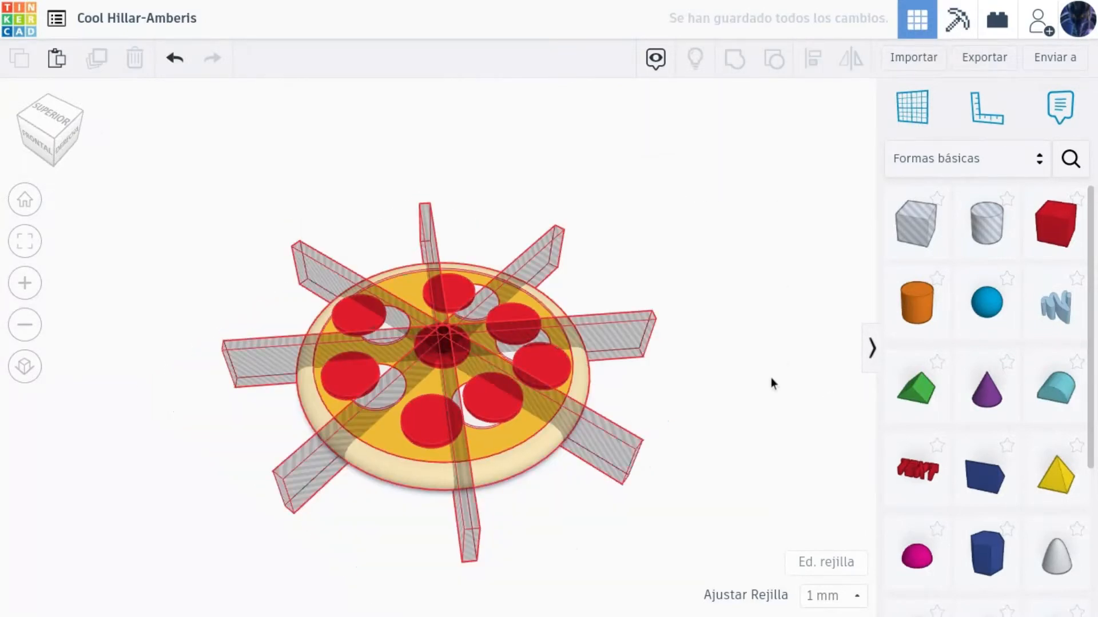
double_click(485, 429)
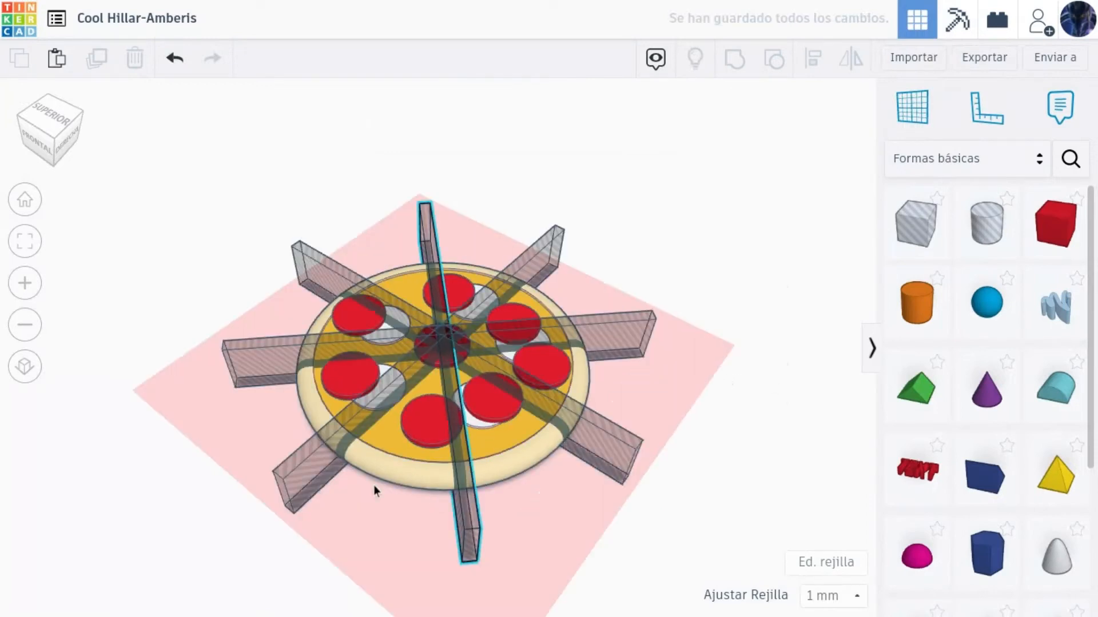
click(372, 484)
click(502, 451)
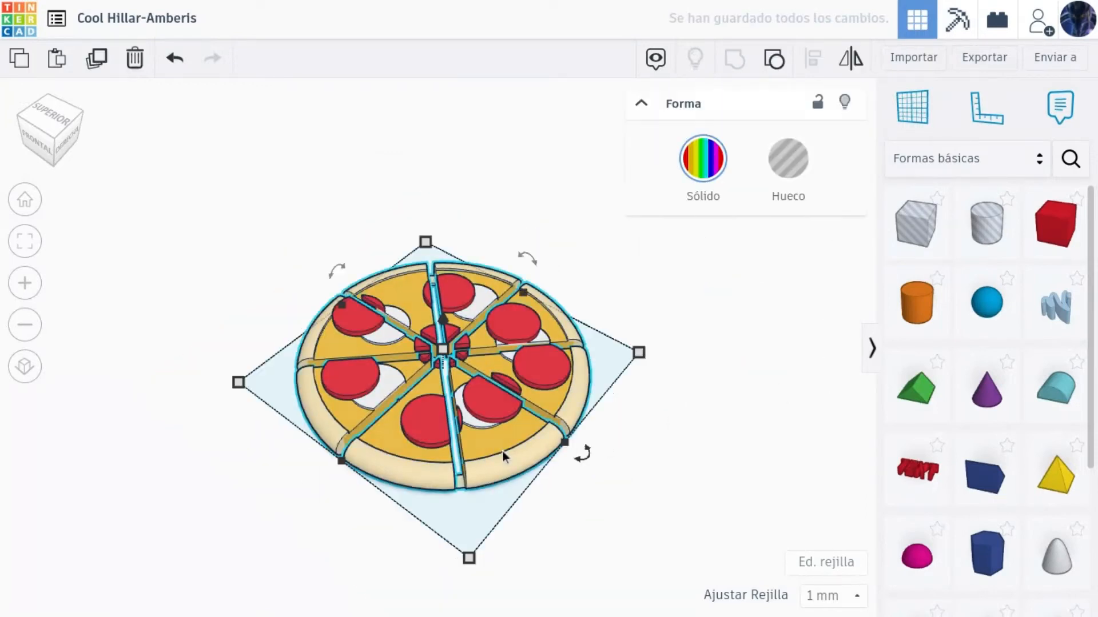
Step: Duplicate the sliced pizza and move the copy clear of the original
key(ctrl+d)
drag(503, 451, 782, 309)
click(22, 247)
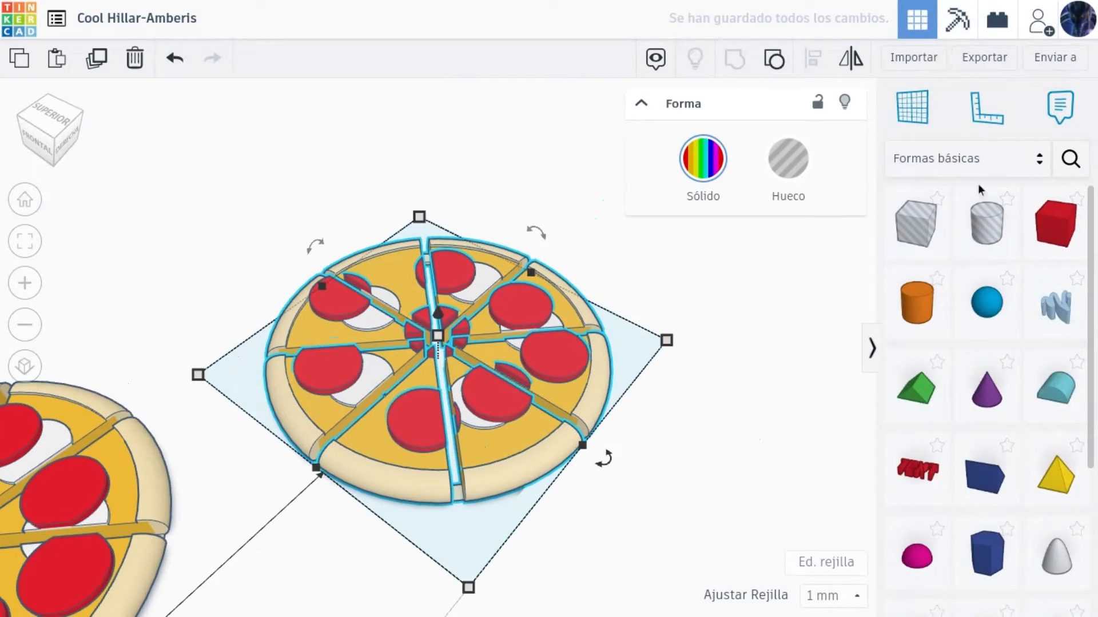
Step: Place a box hole 155 mm long over the pizza copy, then enlarge, duplicate and rotate it until only one slice stays uncovered
drag(915, 223, 262, 229)
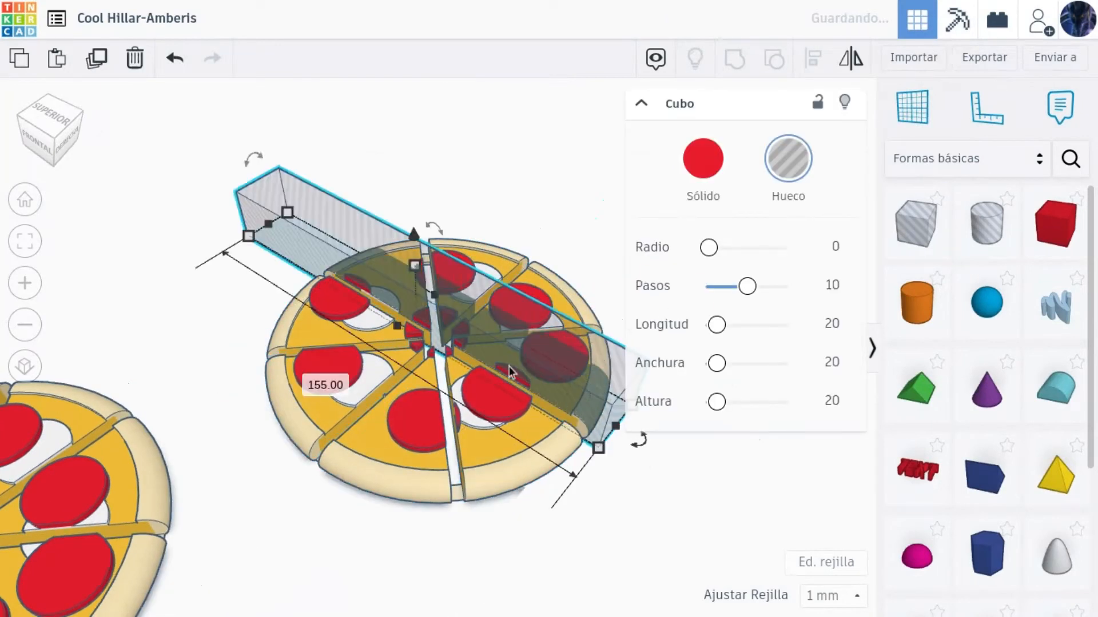
drag(428, 306, 511, 268)
drag(449, 213, 451, 222)
click(646, 107)
drag(670, 414, 280, 434)
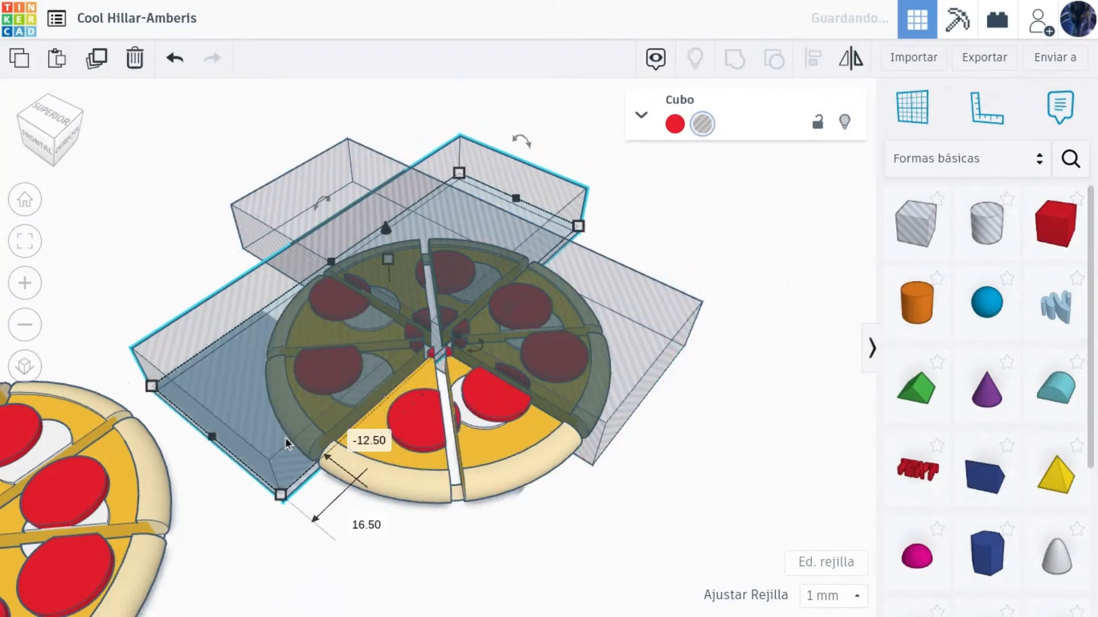
key(ctrl+z)
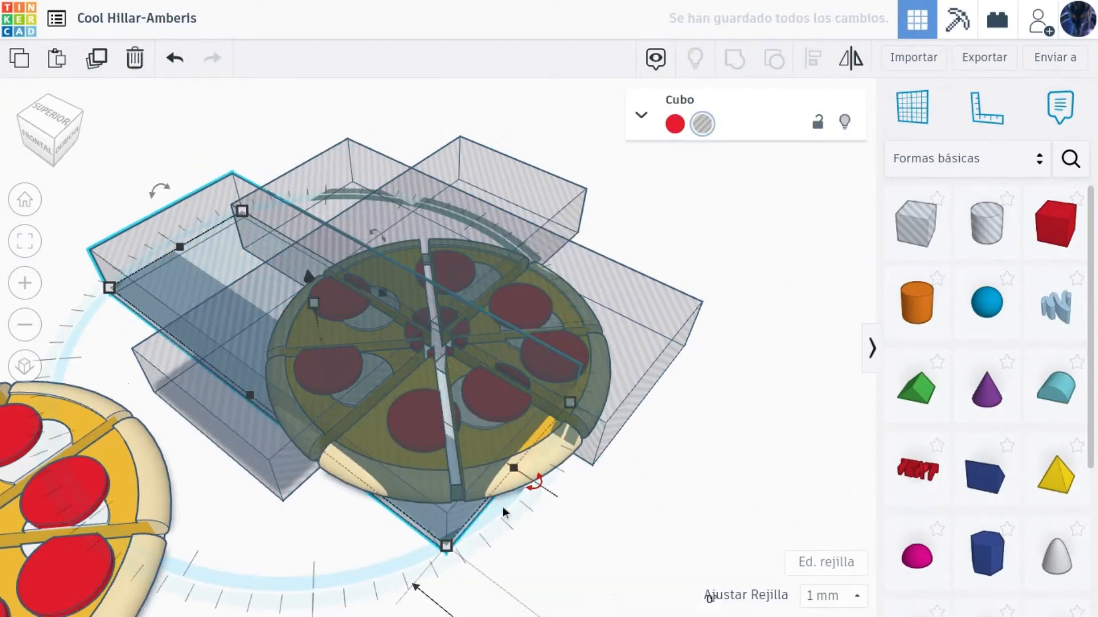
drag(517, 478, 391, 505)
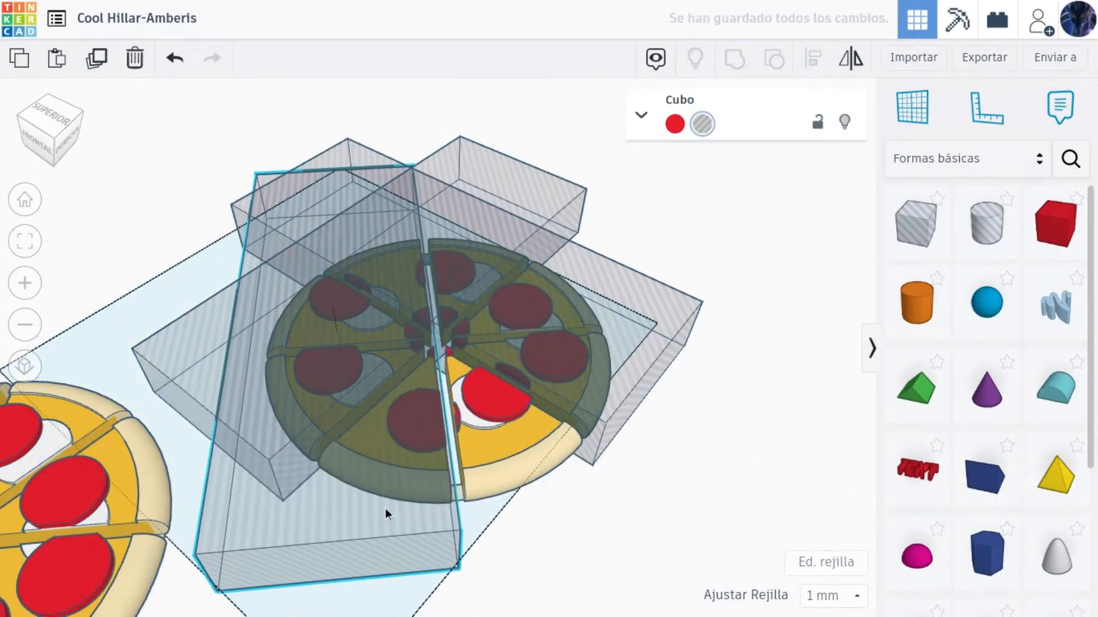
Step: Group the pizza copy with the three box holes to leave a single separate slice
shift+click(569, 323)
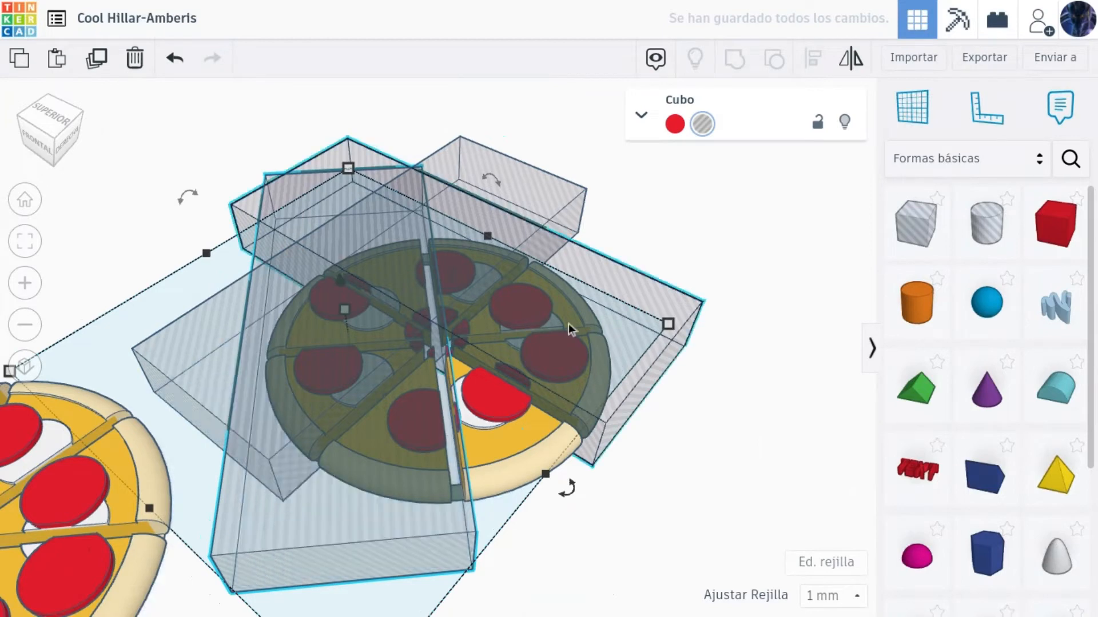
shift+click(559, 207)
click(738, 59)
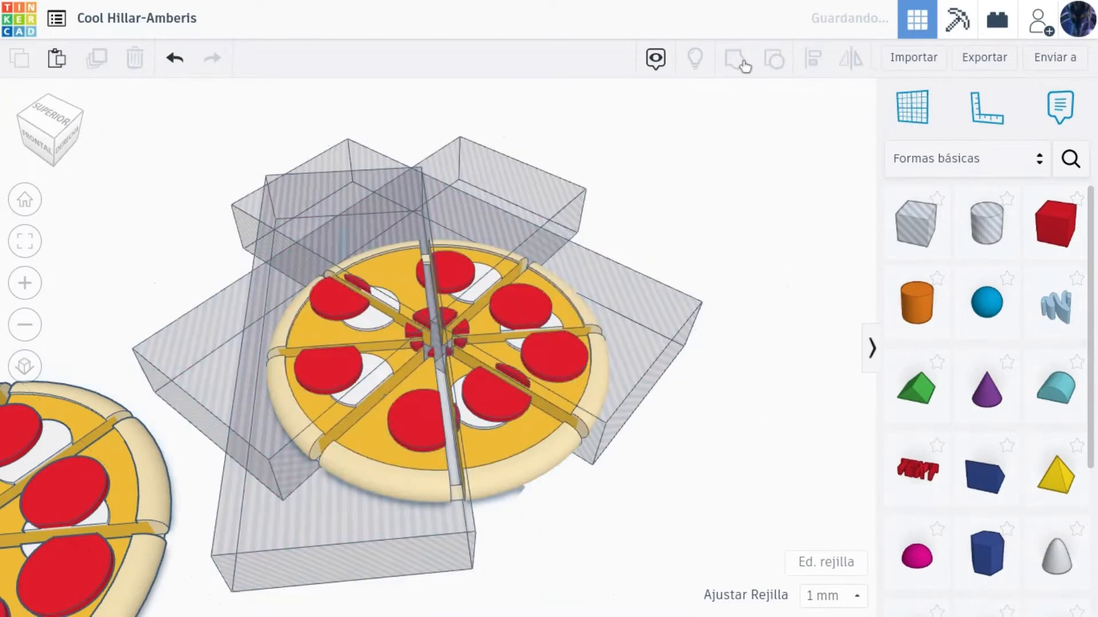
click(733, 154)
scroll(631, 299, down, 3)
scroll(494, 421, up, 5)
click(494, 421)
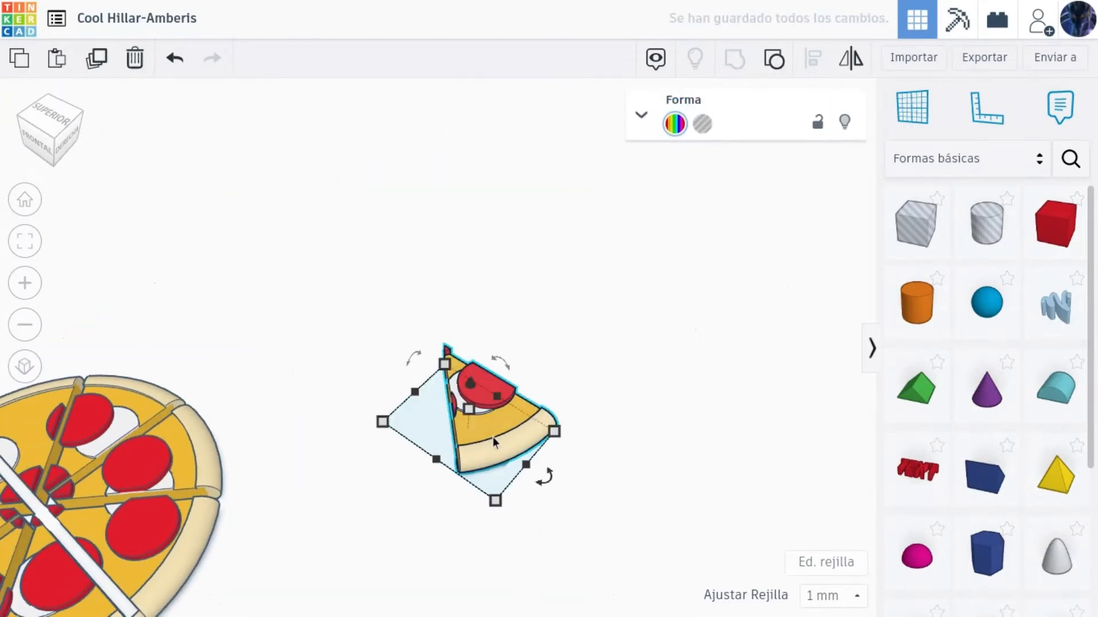
scroll(534, 368, up, 2)
click(534, 365)
scroll(534, 366, down, 5)
scroll(533, 368, up, 3)
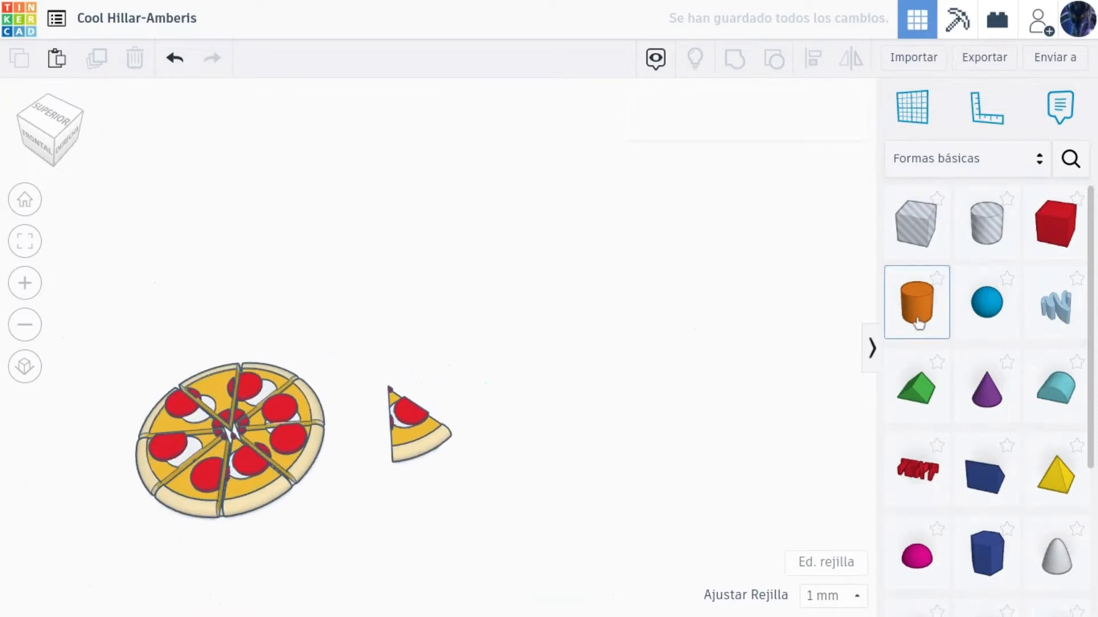
Step: Add a cylinder beside the slice and size it to a disc 150 mm by 150 mm and 3 mm high
drag(916, 303, 569, 351)
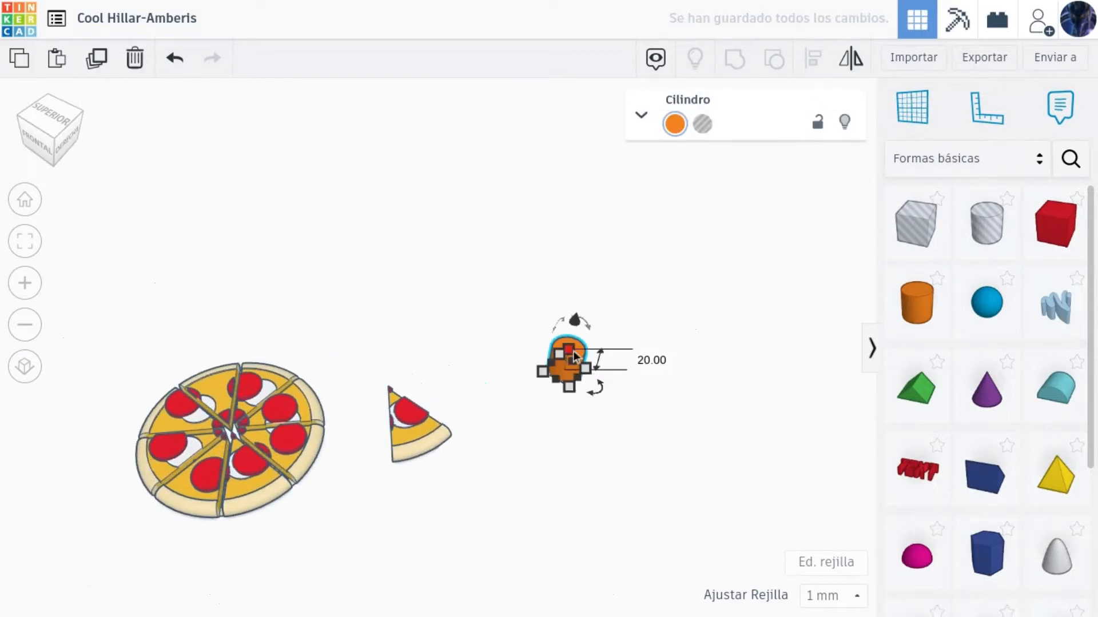
text(3)
key(Return)
click(650, 421)
text(15)
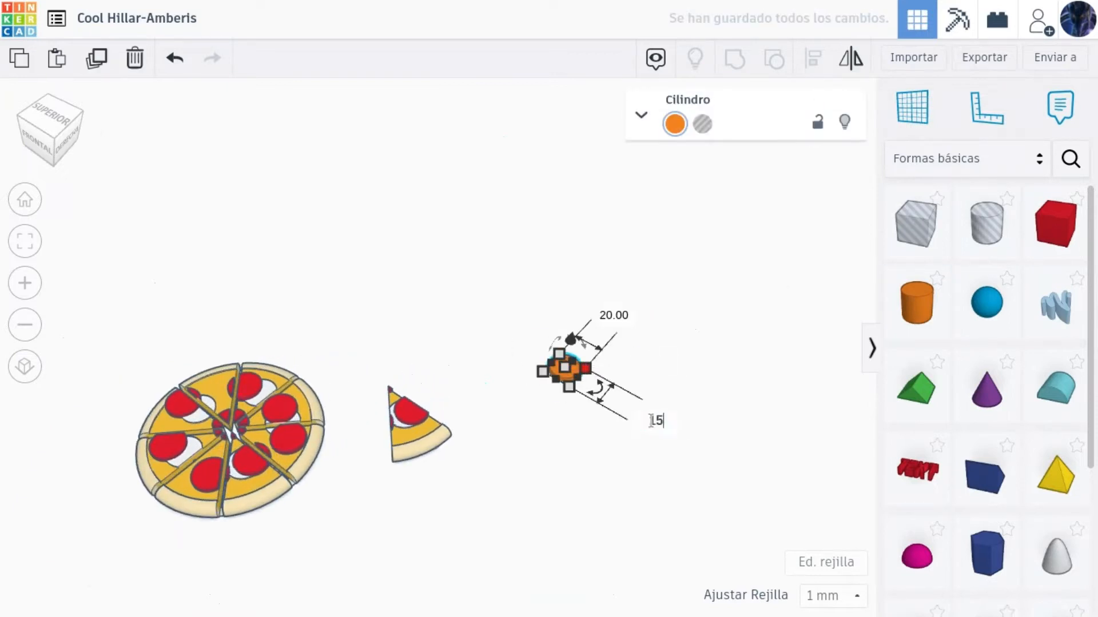
text(0)
key(Return)
click(699, 222)
text(150)
key(Return)
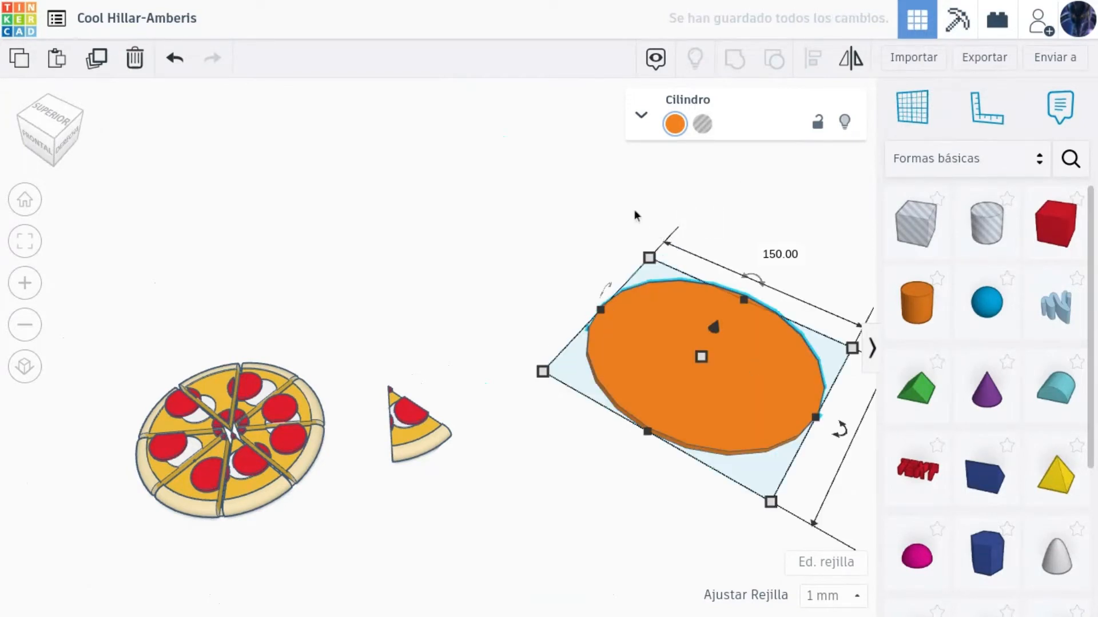
Step: Set the disc to 64 sides and move it beneath the single slice
click(641, 114)
drag(720, 249, 889, 257)
drag(629, 406, 337, 500)
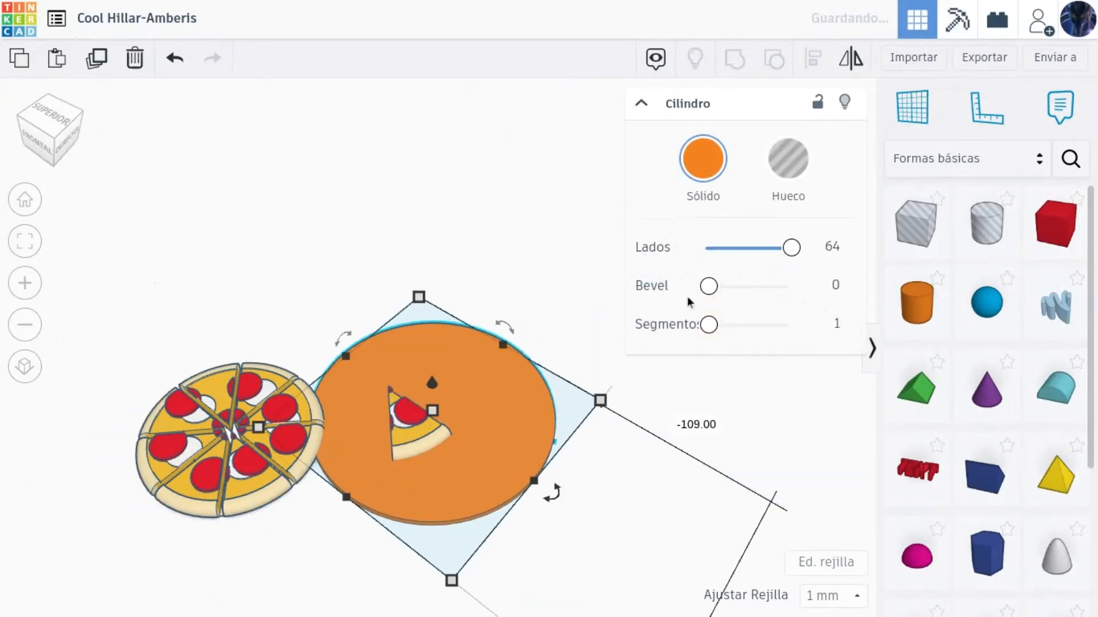
Step: Colour the disc white as a plate
click(703, 159)
click(1002, 265)
click(667, 481)
Step: Move the single slice off the plate and centre the whole pizza on it
click(430, 449)
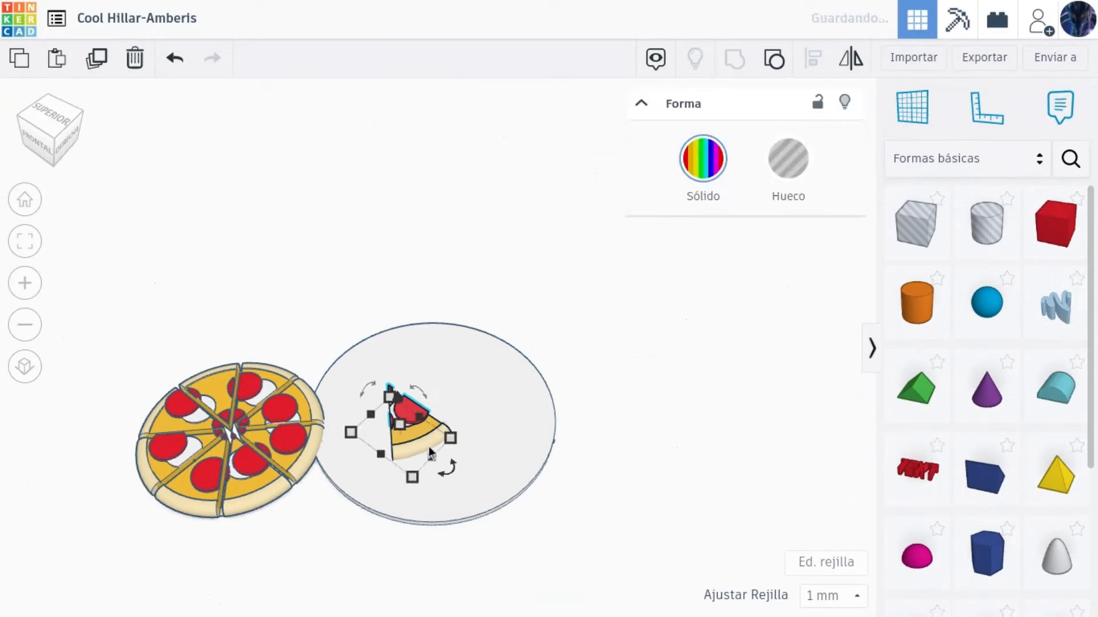
drag(425, 434, 504, 472)
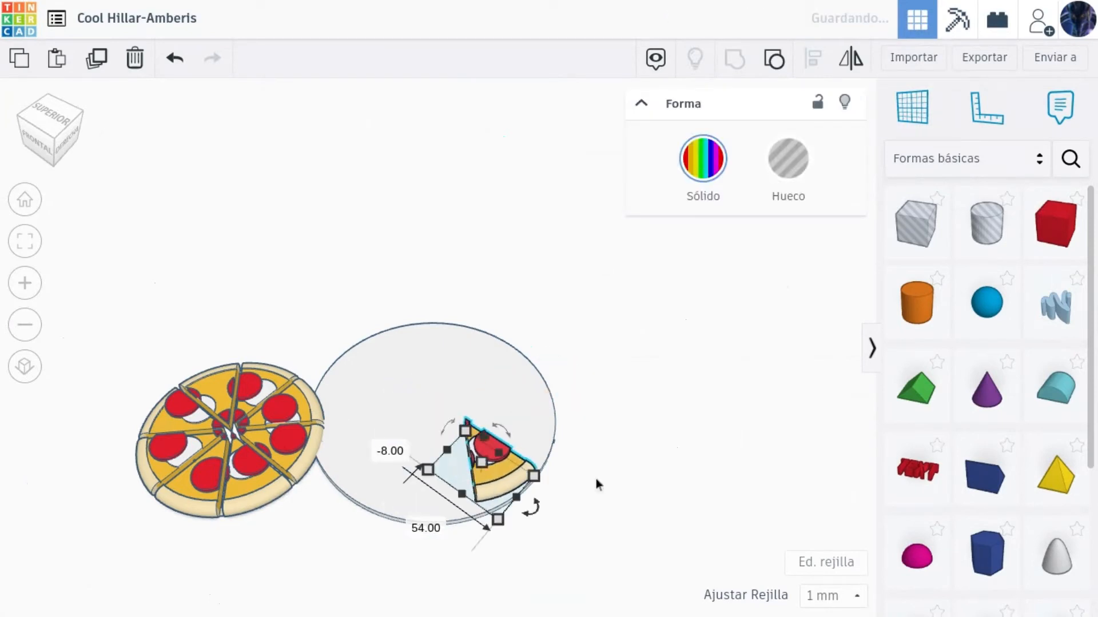
click(595, 483)
click(245, 472)
drag(298, 498, 655, 478)
click(797, 171)
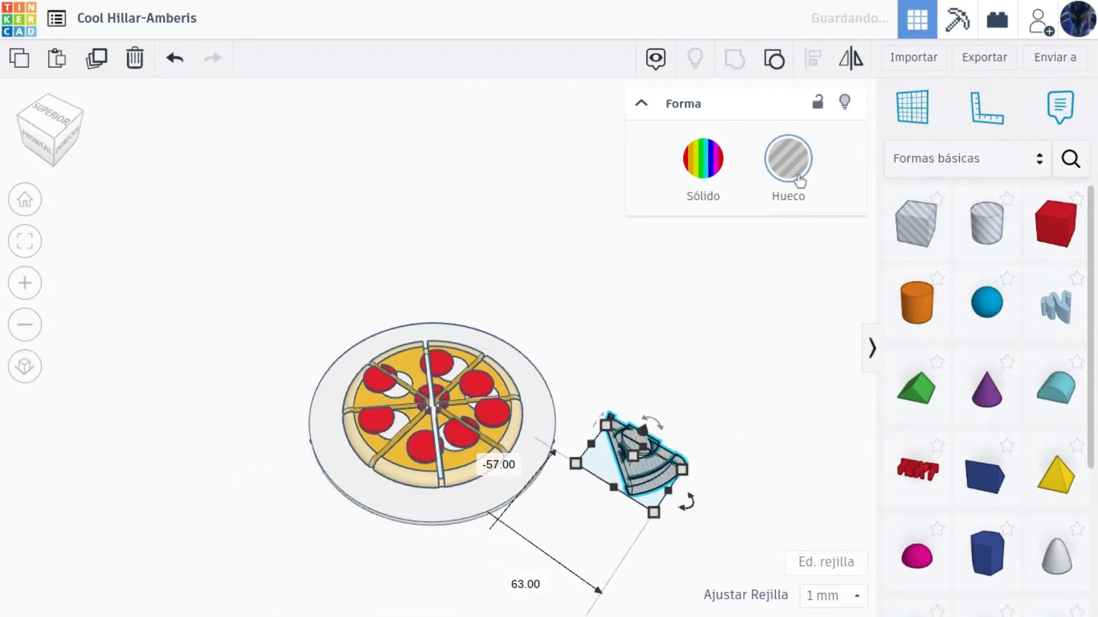
key(ctrl+z)
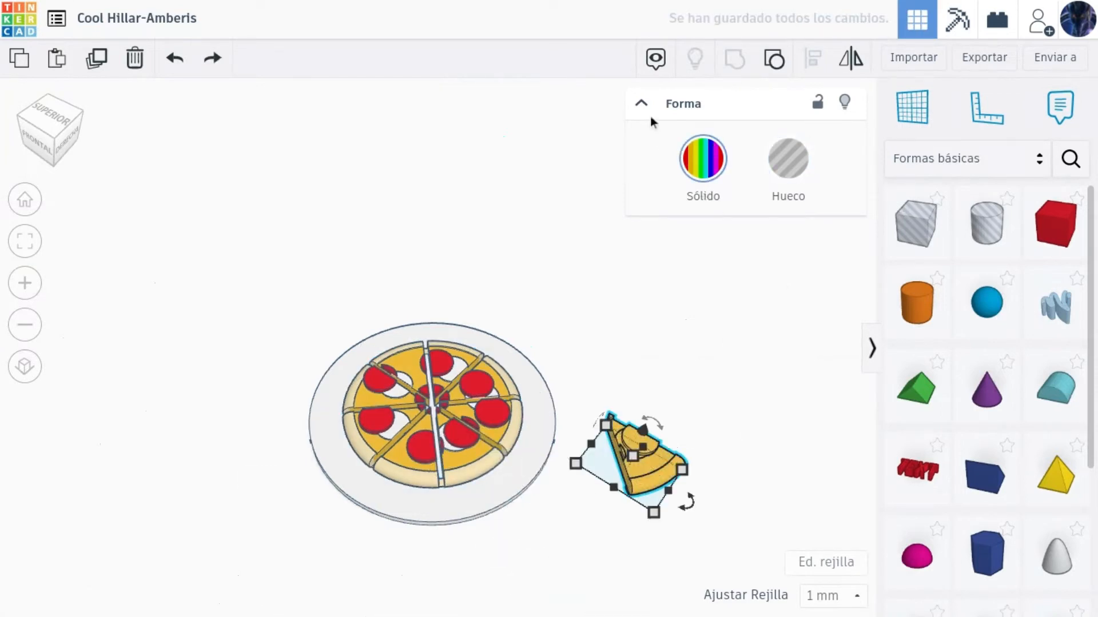
key(ctrl+z)
Step: Place the single slice beside the plate and restore its Multicolor appearance
drag(512, 476, 676, 475)
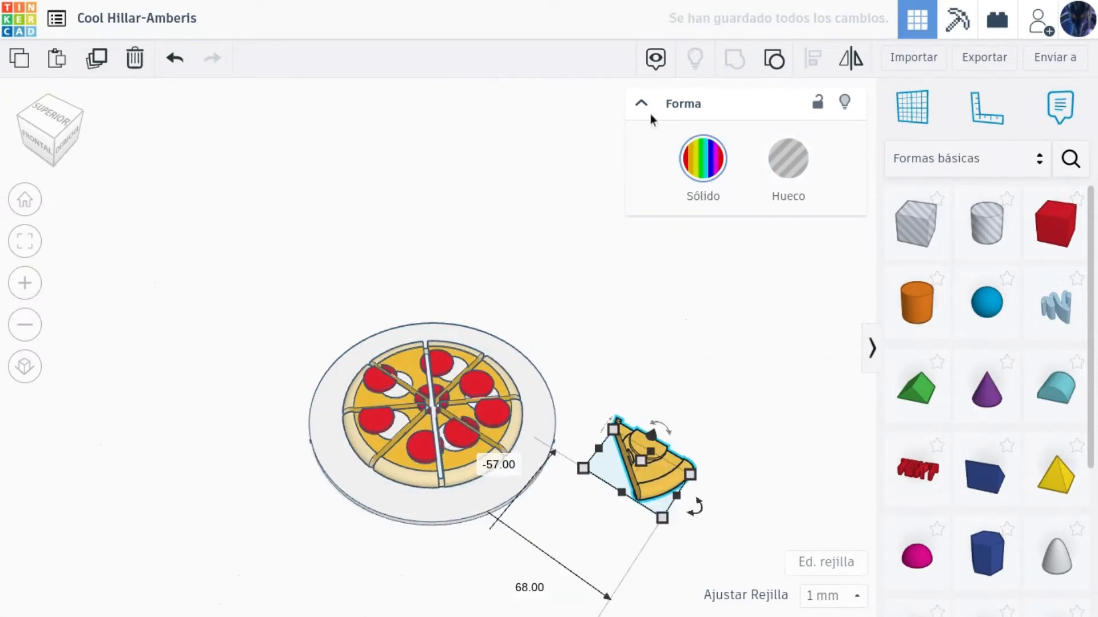
click(703, 159)
click(693, 377)
click(693, 377)
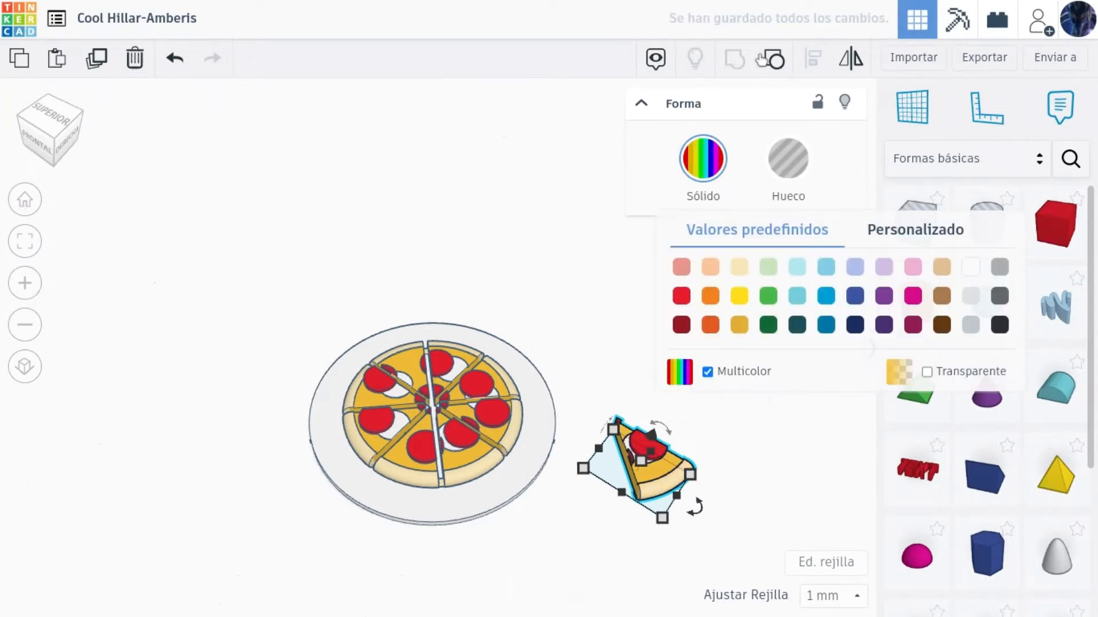
Step: Duplicate the slice as a hole over the matching pizza slice and try grouping it with the pizza to cut that slice away
key(ctrl+d)
drag(635, 475, 465, 467)
click(788, 159)
shift+click(400, 400)
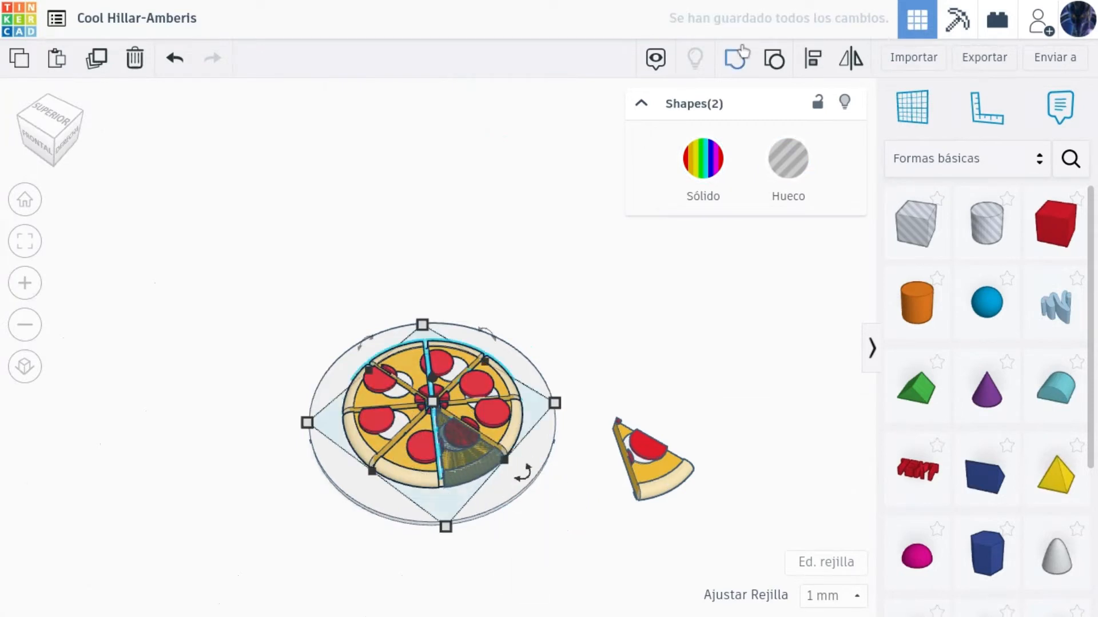
key(ctrl+g)
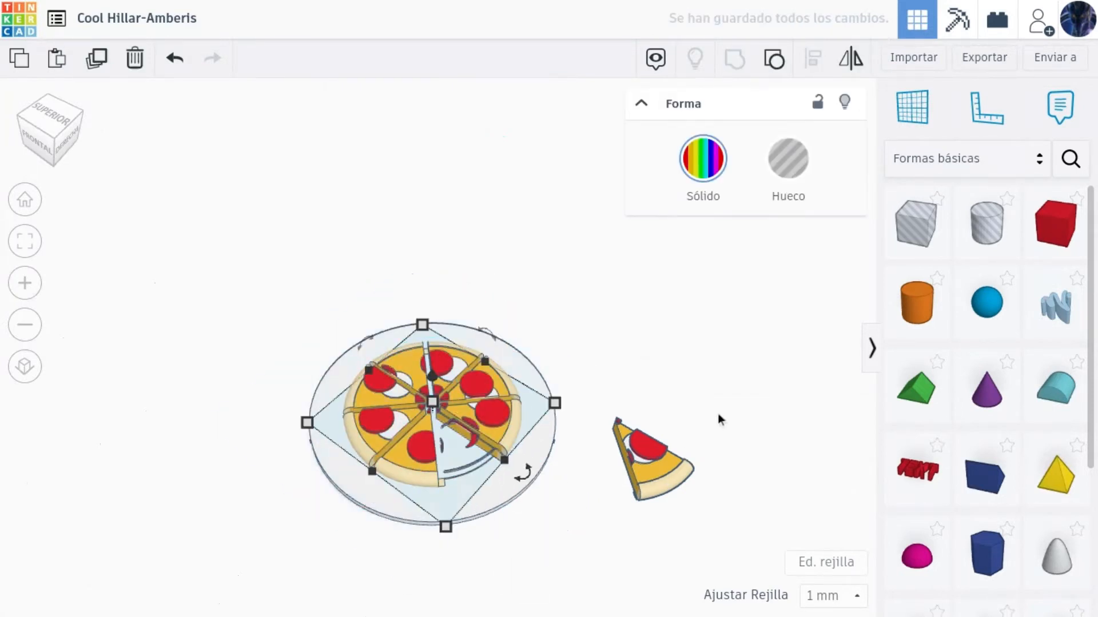
Step: Undo the grouping and delete the slice-shaped hole from the pizza
key(ctrl+z)
middle_drag(482, 417, 494, 404)
scroll(493, 404, up, 2)
scroll(493, 400, up, 1)
click(510, 534)
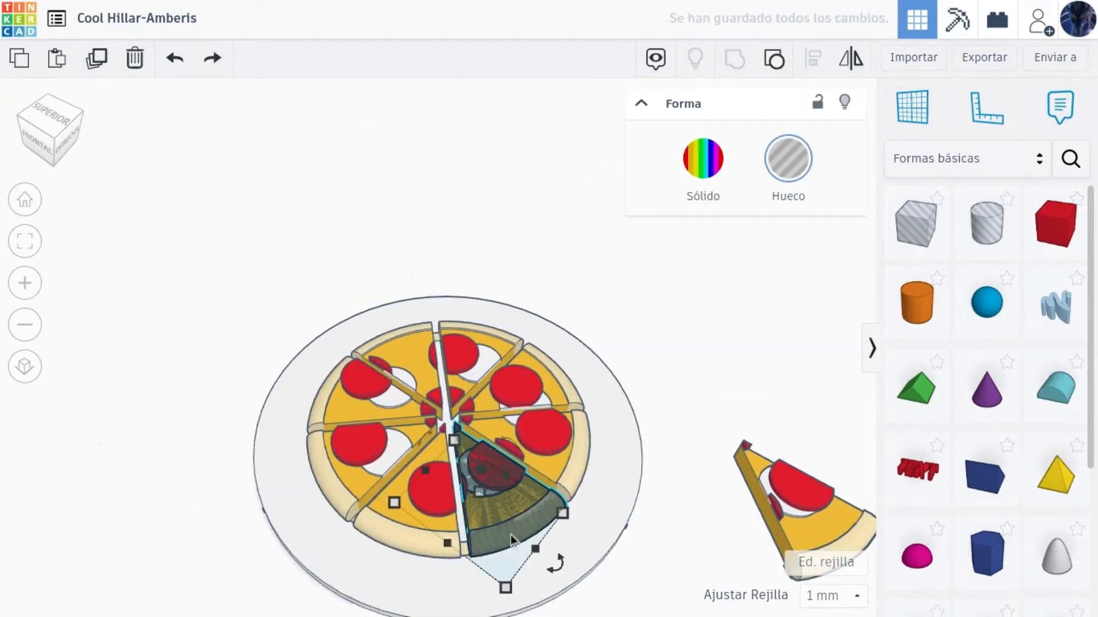
key(Delete)
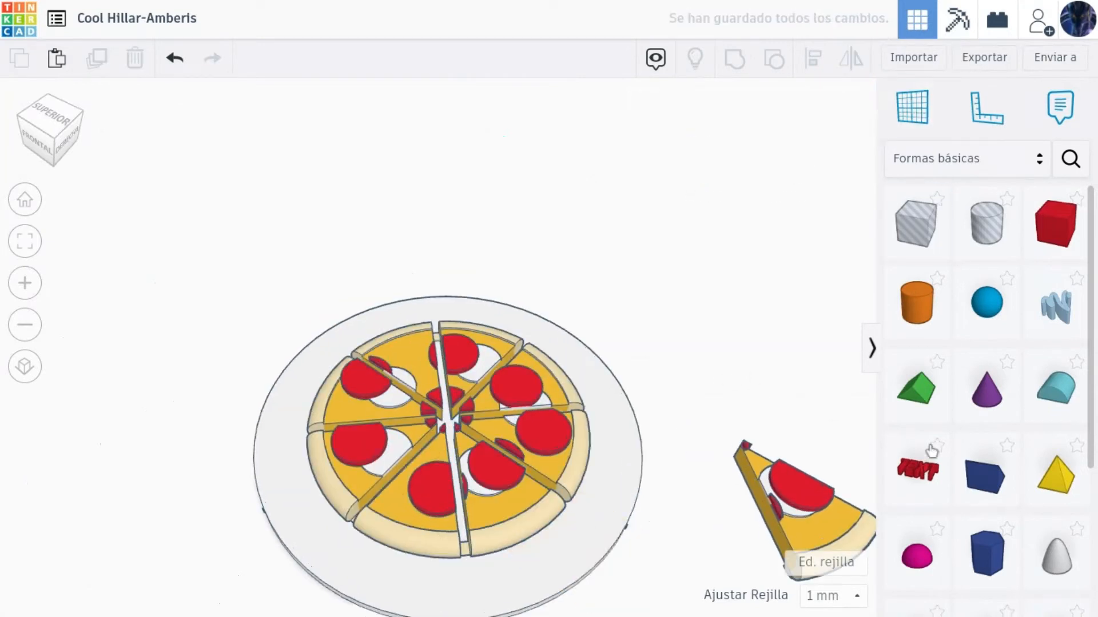
Step: Place a green roof shape at the plate's edge and turn the workplane grid back on
drag(915, 389, 555, 566)
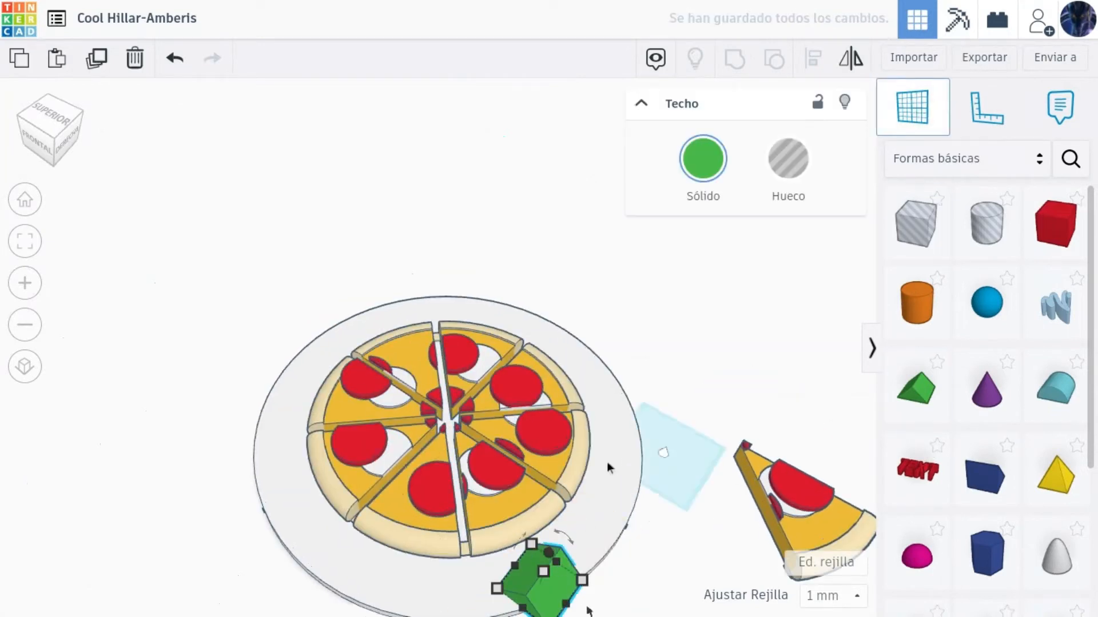
middle_drag(619, 478, 655, 479)
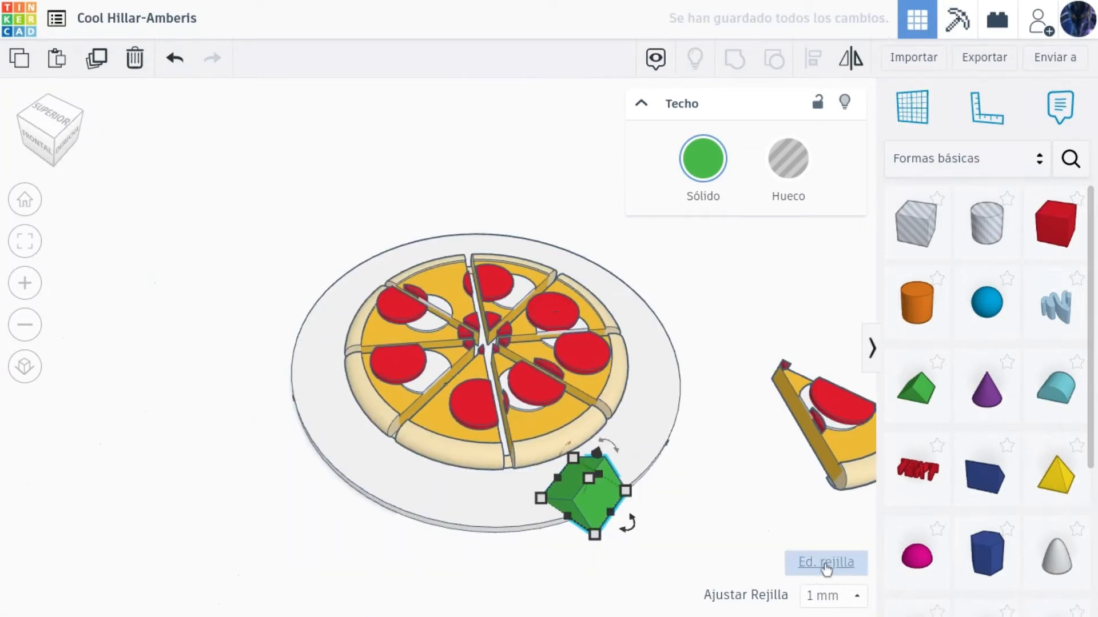
click(826, 563)
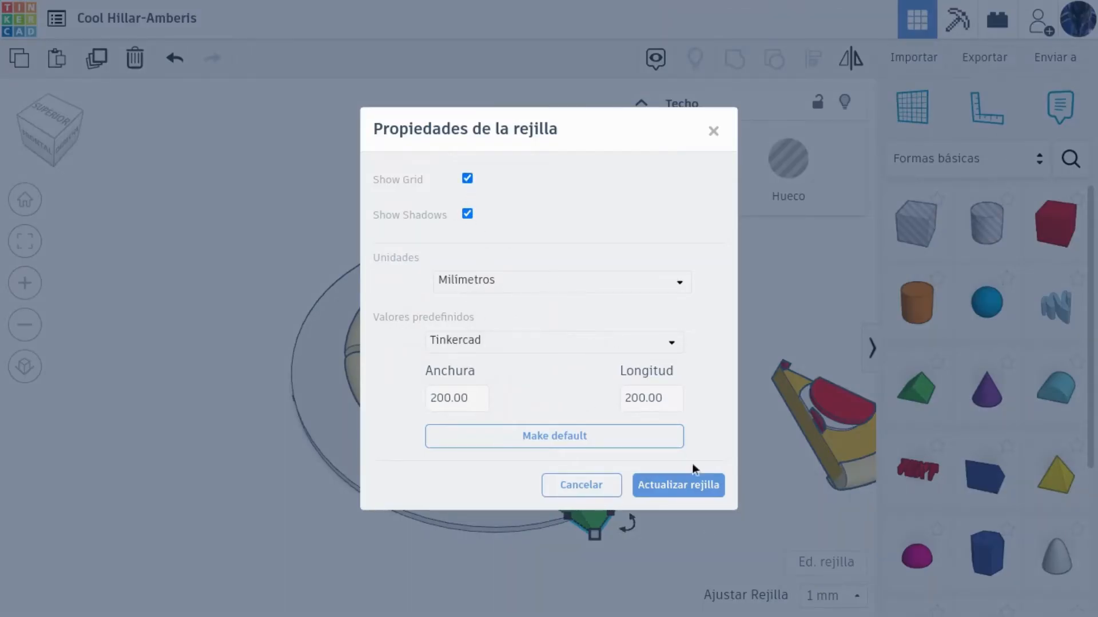
click(694, 486)
mouse_move(562, 457)
mouse_down()
mouse_move(587, 444)
mouse_move(560, 468)
mouse_up()
click(175, 57)
click(24, 241)
right_drag(251, 258, 251, 192)
drag(415, 238, 482, 307)
right_drag(483, 309, 490, 472)
scroll(495, 407, down, 4)
drag(490, 434, 496, 379)
drag(444, 423, 426, 345)
key(ctrl+z)
key(ctrl+z)
key(ctrl+z)
key(ctrl+z)
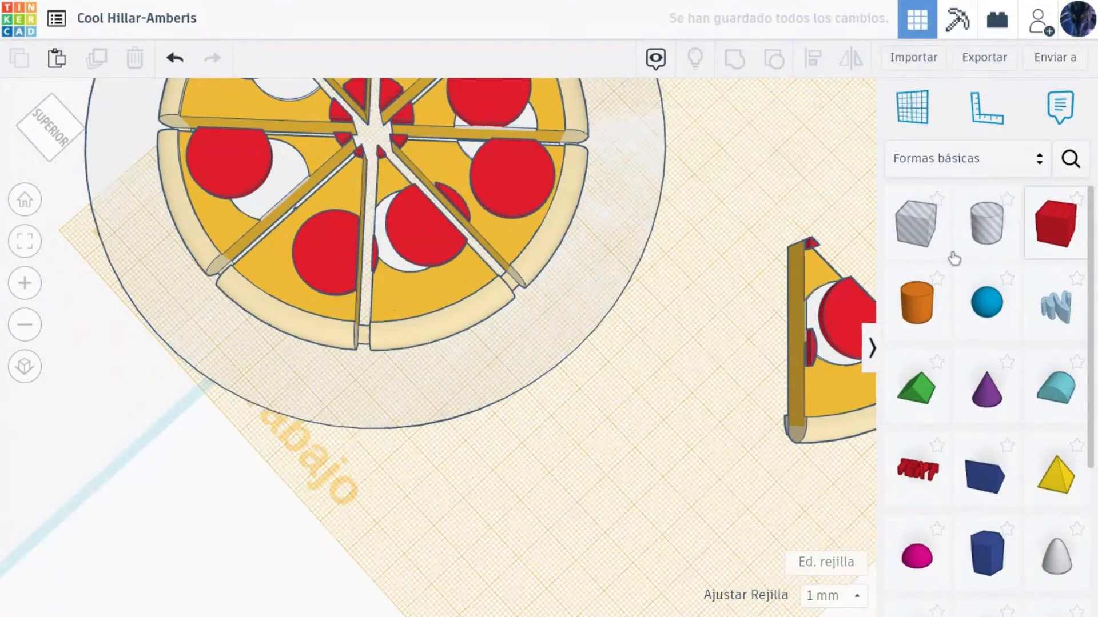
Step: Place a copy of the slice over the matching pizza slice as a hole, and try grouping it with the pizza
drag(950, 255, 392, 318)
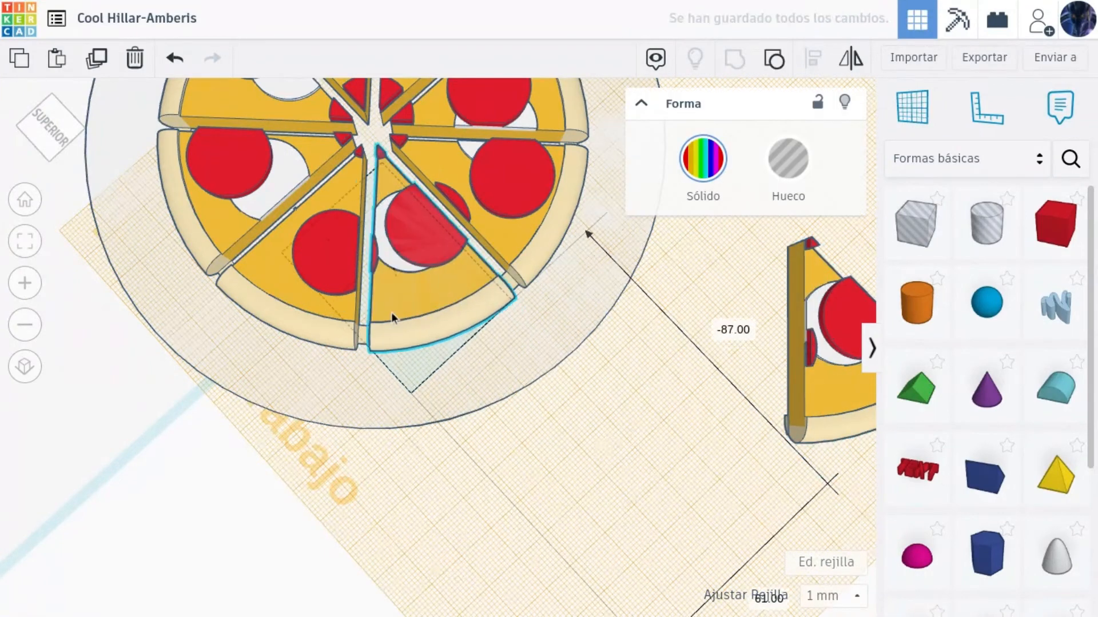
click(787, 158)
shift+click(524, 245)
click(740, 61)
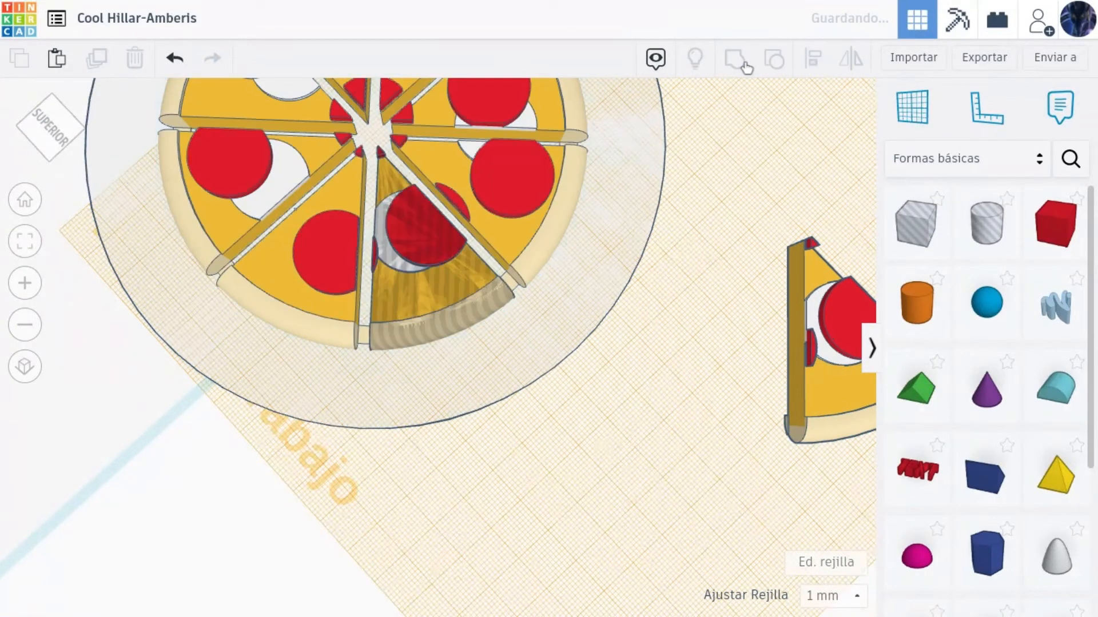
key(ctrl+z)
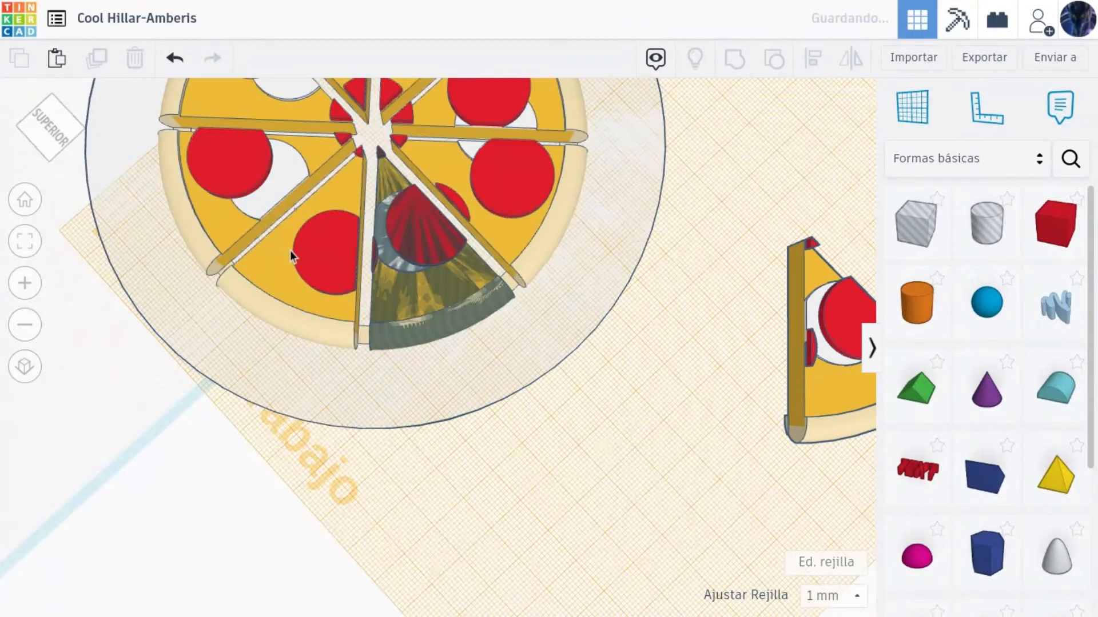
Step: Shift the slice-shaped hole by -1 mm along both horizontal axes and ungroup it
click(426, 331)
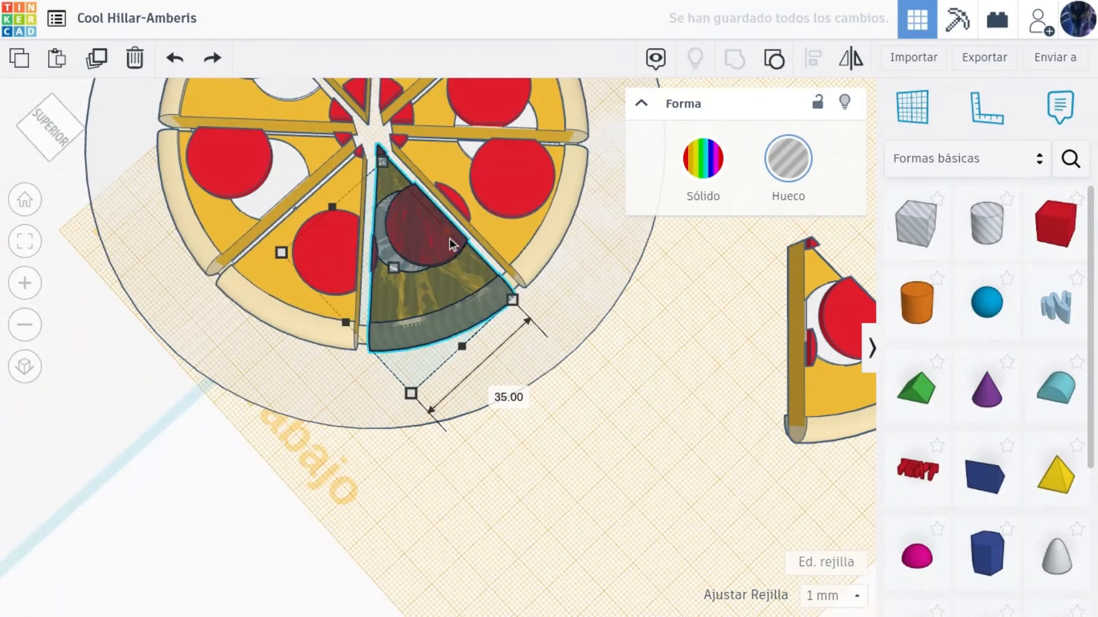
right_drag(114, 154, 421, 340)
drag(438, 318, 441, 288)
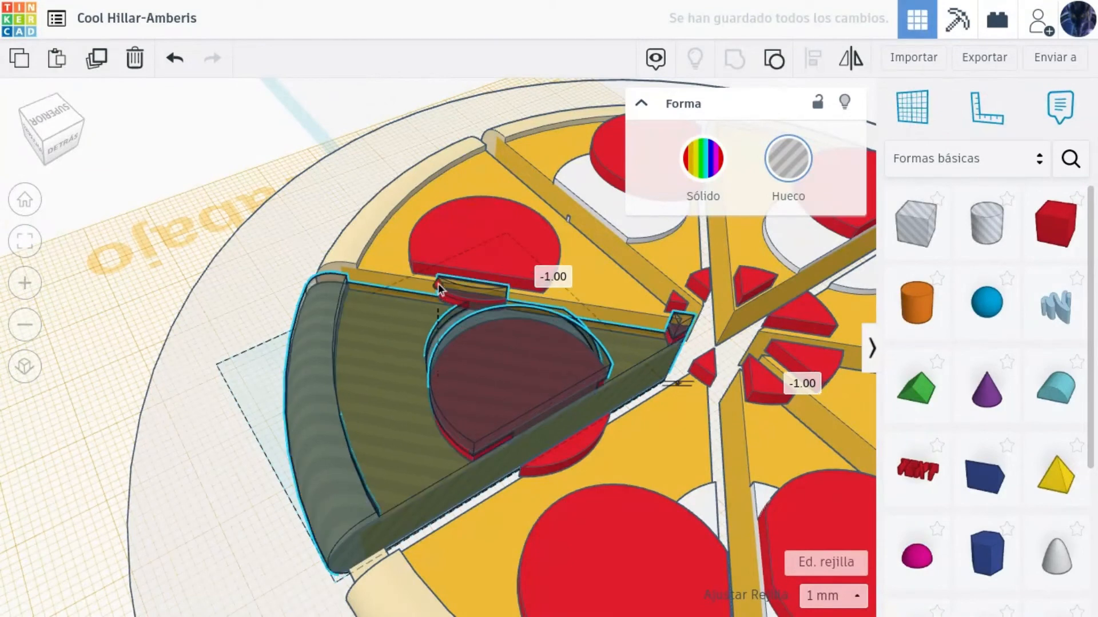
drag(64, 152, 72, 140)
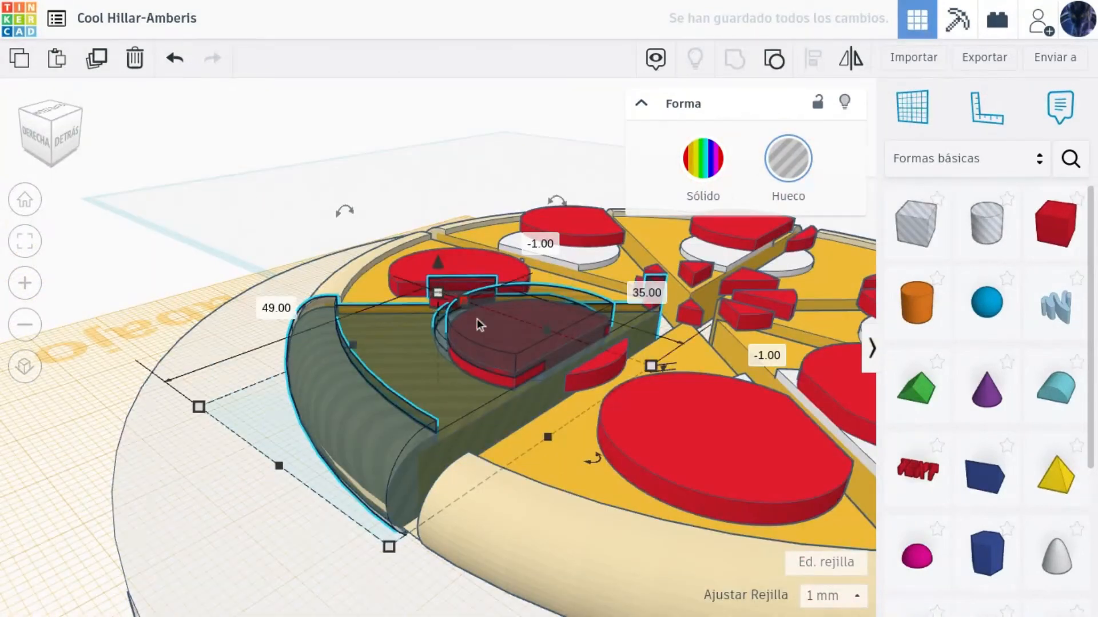
click(774, 61)
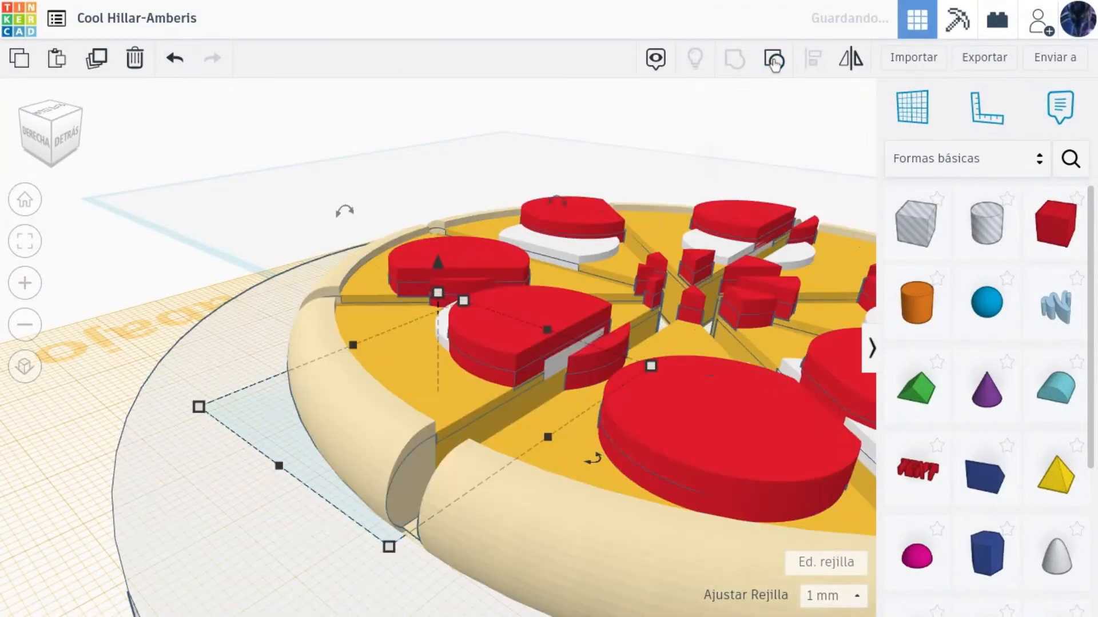
click(714, 195)
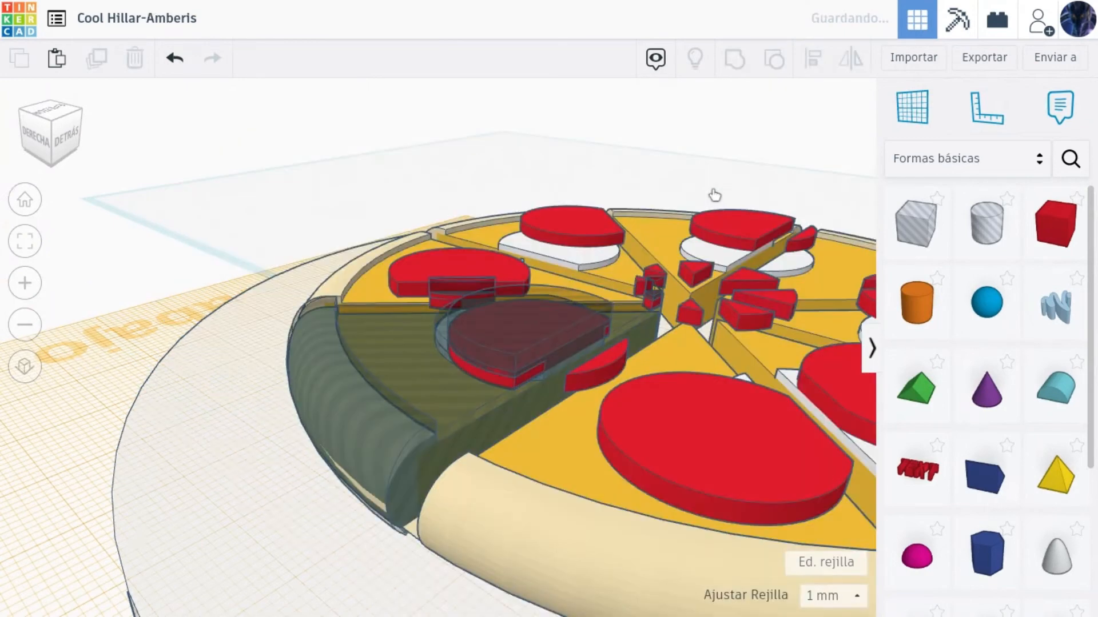
Step: Group the slice-shaped hole with the pizza to cut that slice out
click(649, 336)
shift+click(668, 455)
click(734, 58)
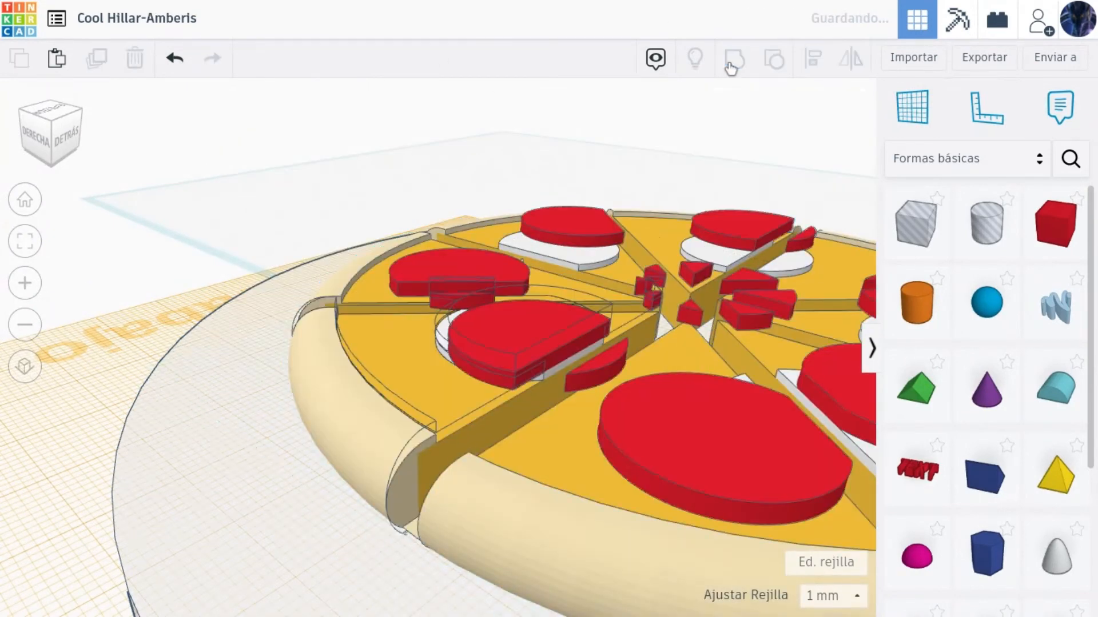
Step: Place a box hole over the fragments left in the slice gap and stretch it along one edge of the gap
drag(916, 231, 383, 479)
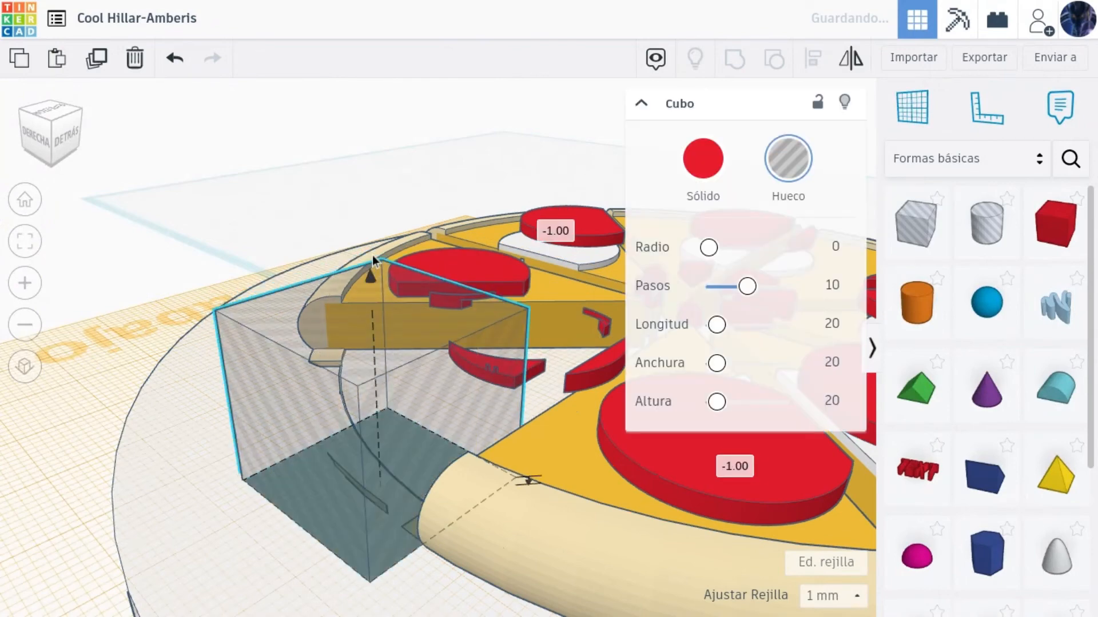
click(50, 115)
drag(388, 441, 516, 464)
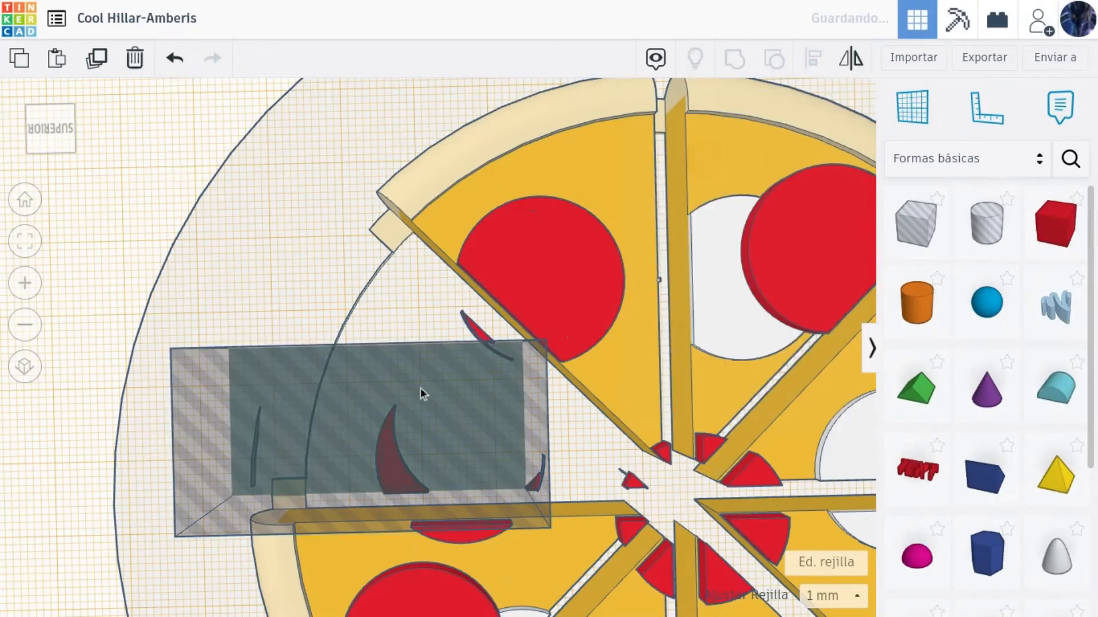
Step: Duplicate the box hole, rotate the copy, and place it along the opposite edge of the gap to cover more fragments
drag(371, 331, 452, 343)
drag(306, 321, 389, 247)
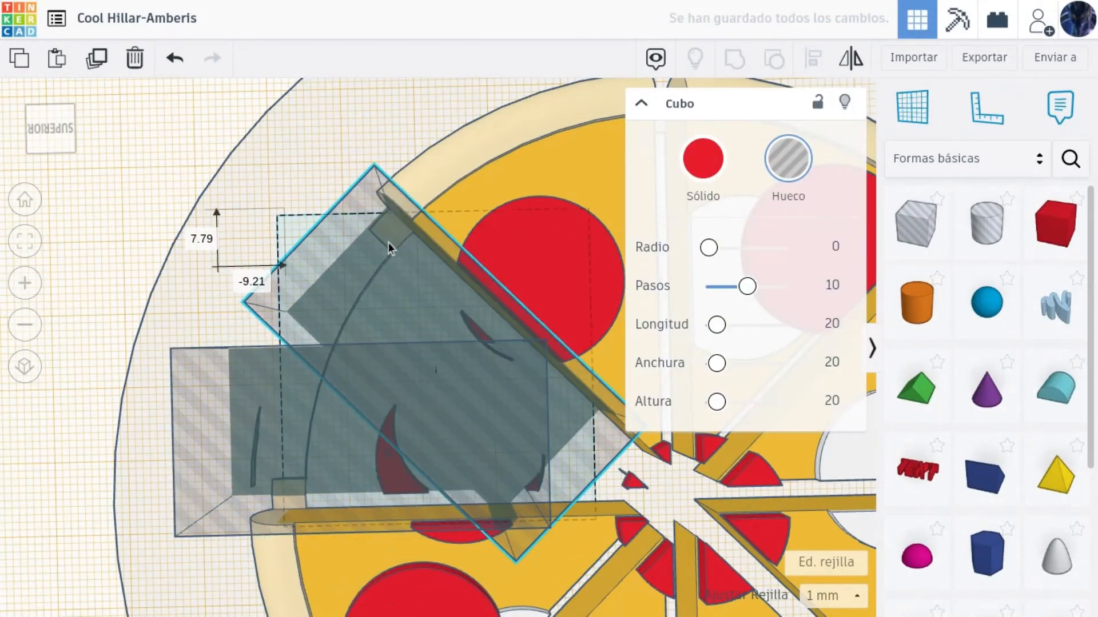
drag(57, 137, 35, 119)
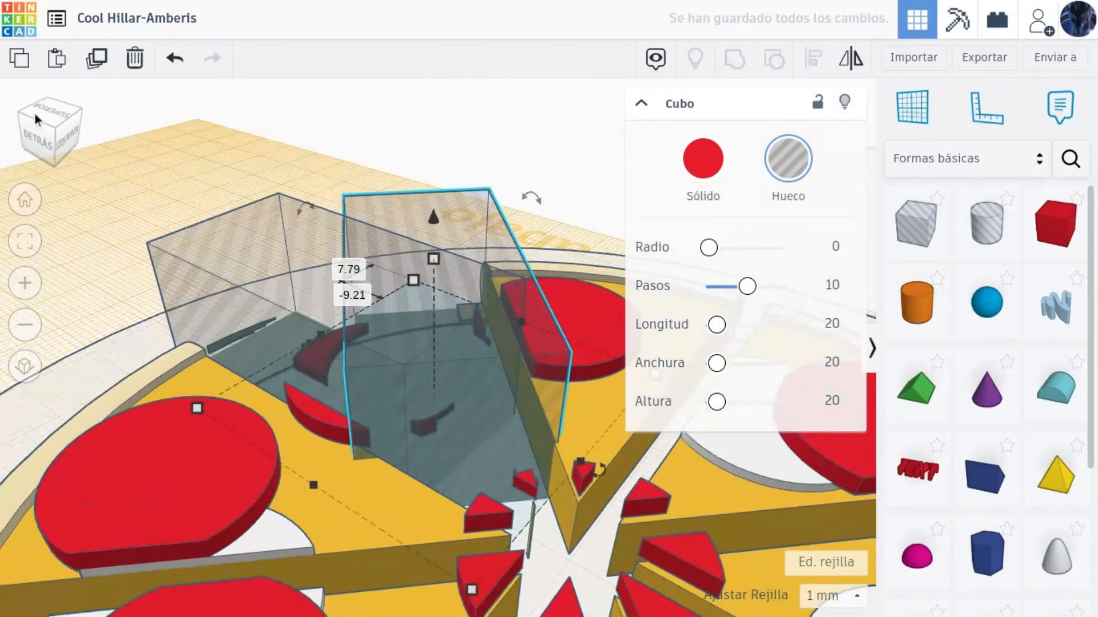
drag(472, 592, 468, 574)
drag(42, 115, 46, 111)
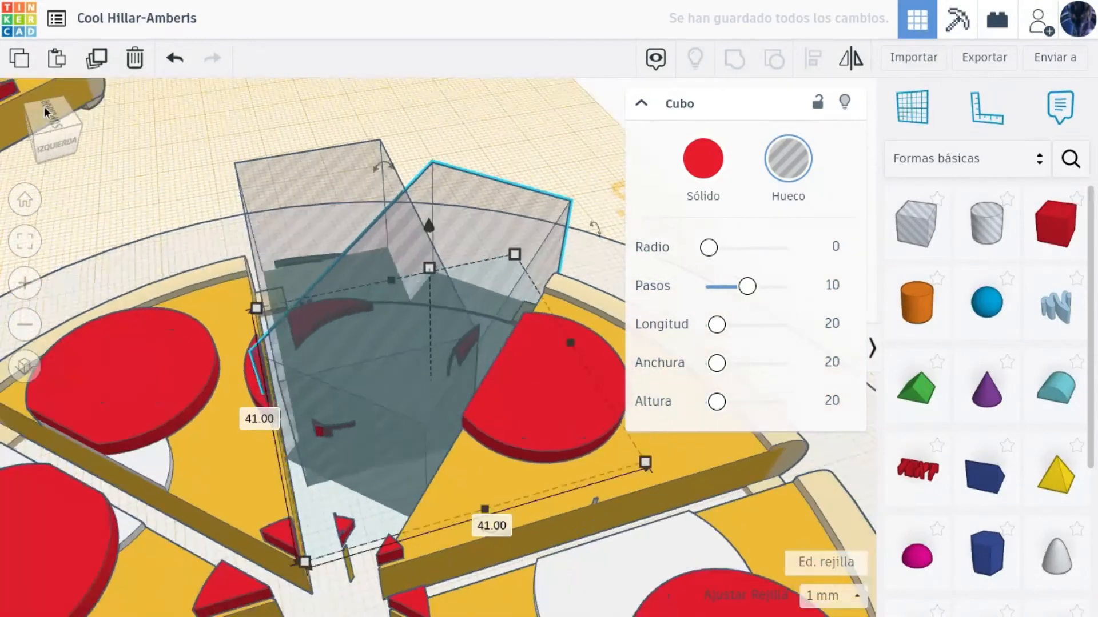
Step: Add a narrow box hole along the gap, reaching the fragments near the pizza's centre
click(336, 228)
drag(287, 230, 310, 322)
click(323, 491)
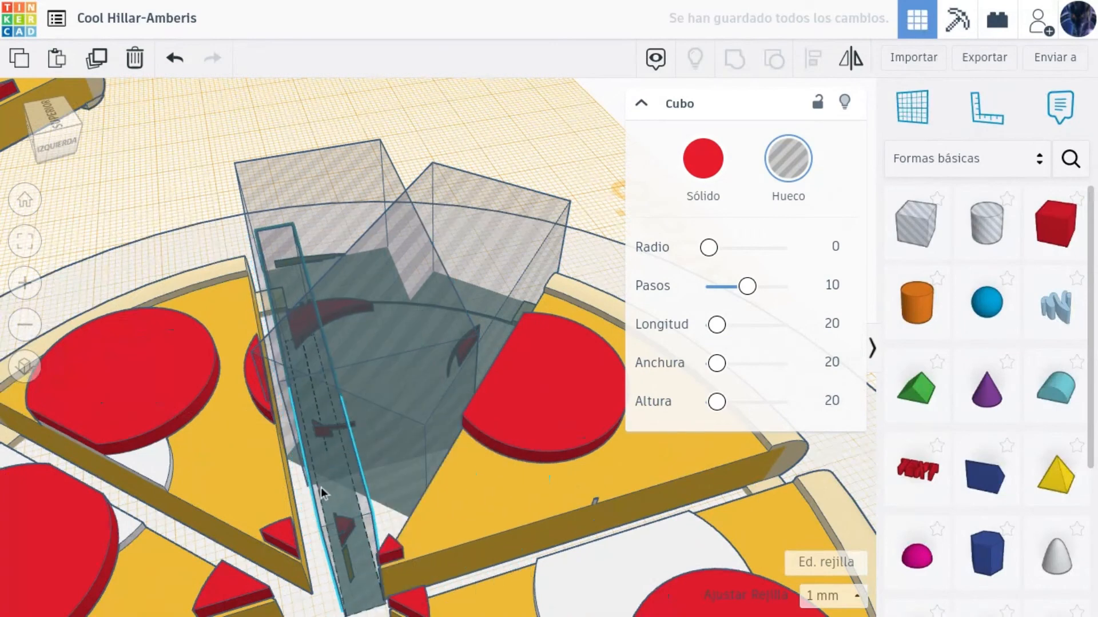
Step: Group the three box holes with the pizza to remove the leftover fragments from the gap
shift+click(461, 370)
shift+click(534, 502)
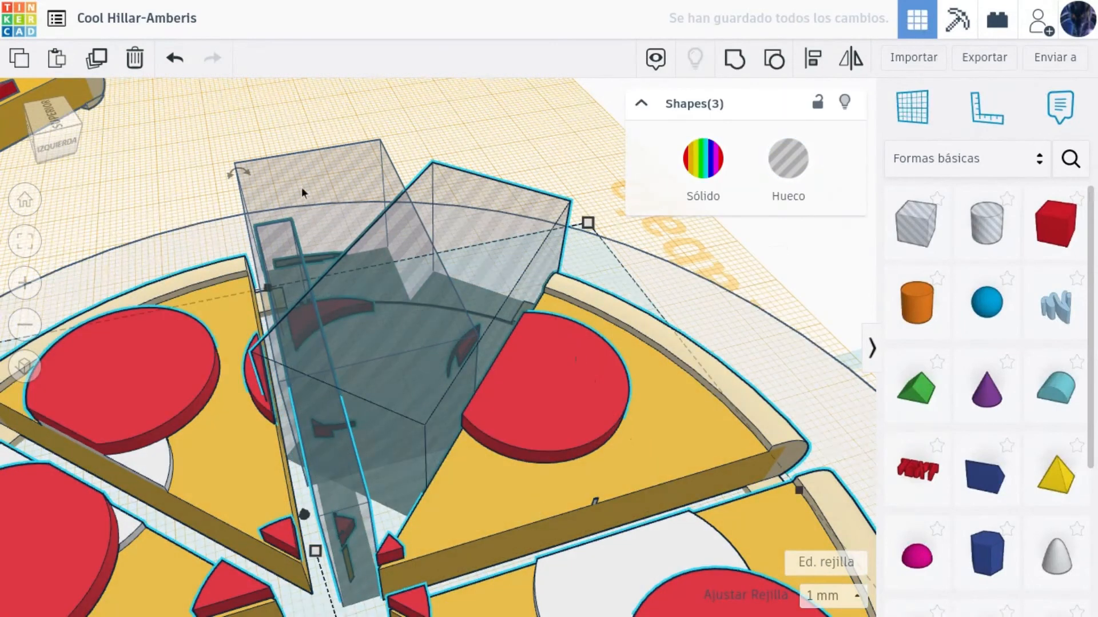
shift+click(301, 187)
click(775, 59)
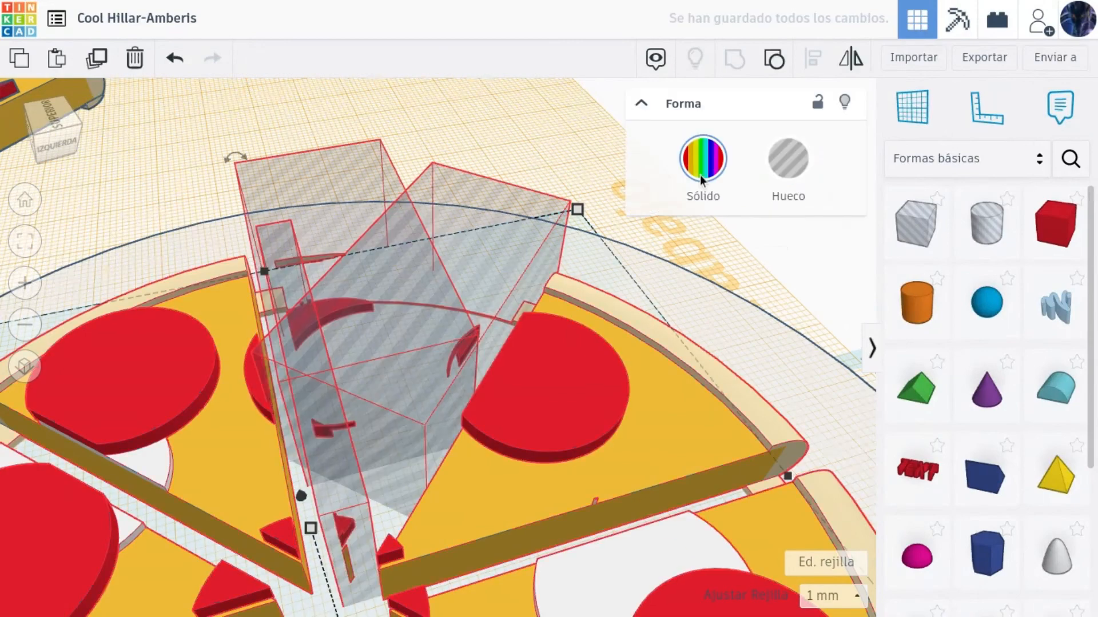
scroll(425, 337, down, 6)
click(400, 267)
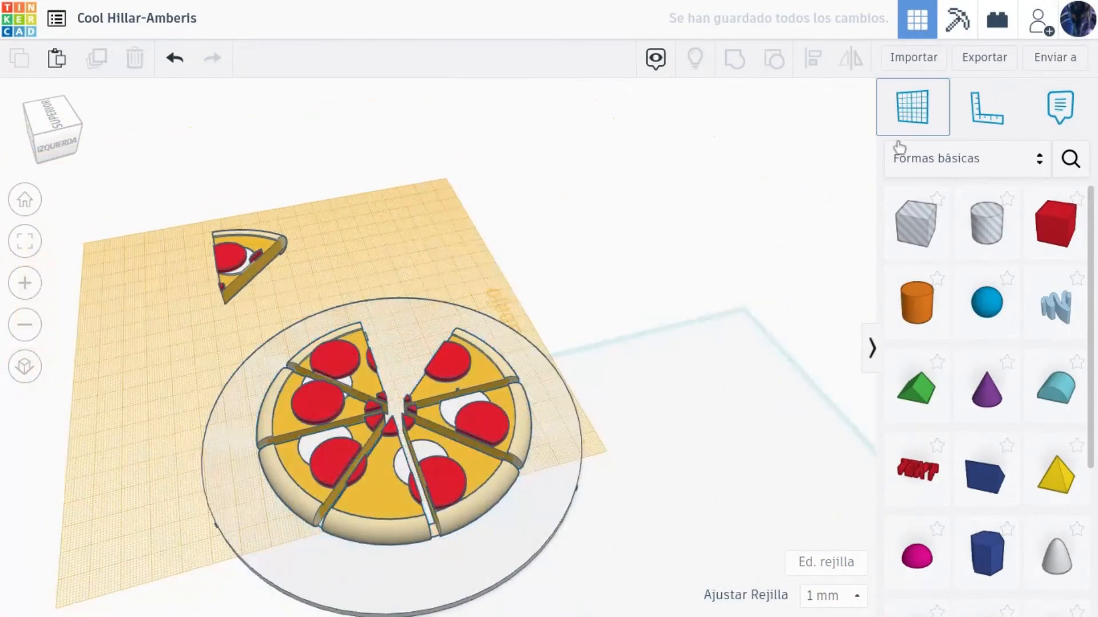
Step: Restore the default workplane, then move the separate slice onto the plate by the gap and shift the pizza away from it
click(903, 123)
drag(265, 274, 428, 339)
shift+click(377, 518)
drag(377, 519, 367, 559)
Step: Nudge the separate slice closer to the gap so it sits partly pulled out, and open the grid settings
click(409, 328)
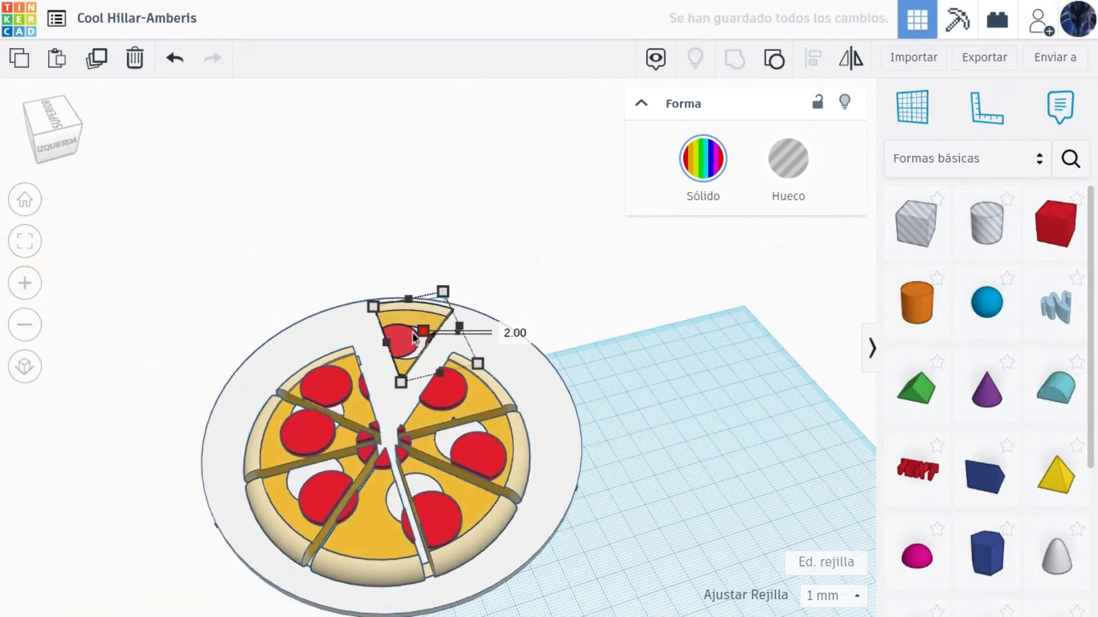
drag(409, 328, 398, 336)
click(595, 283)
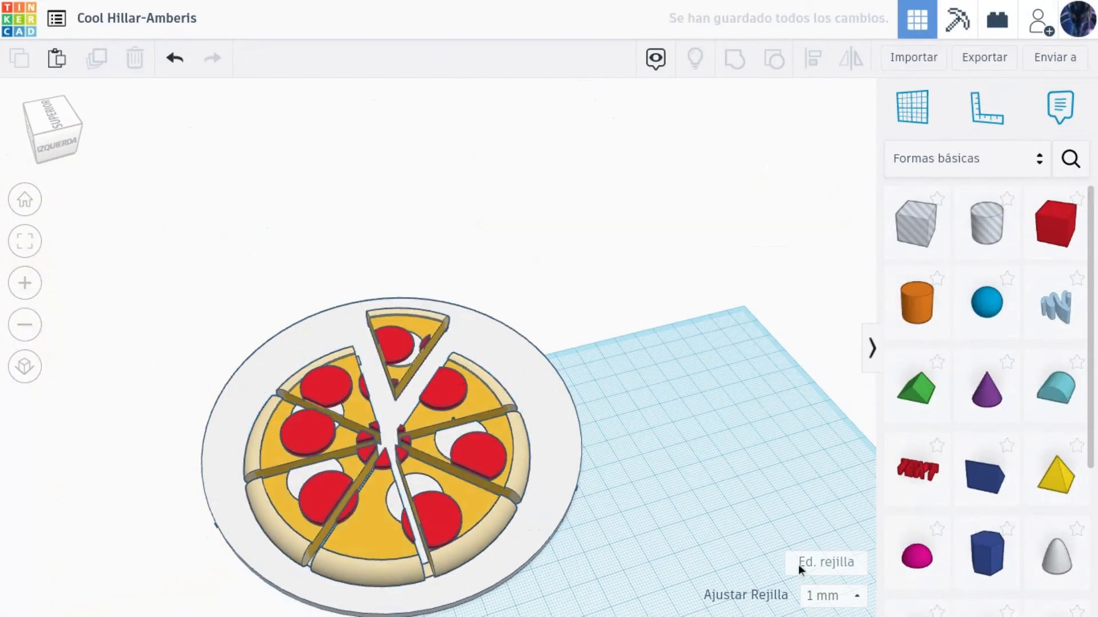
click(823, 562)
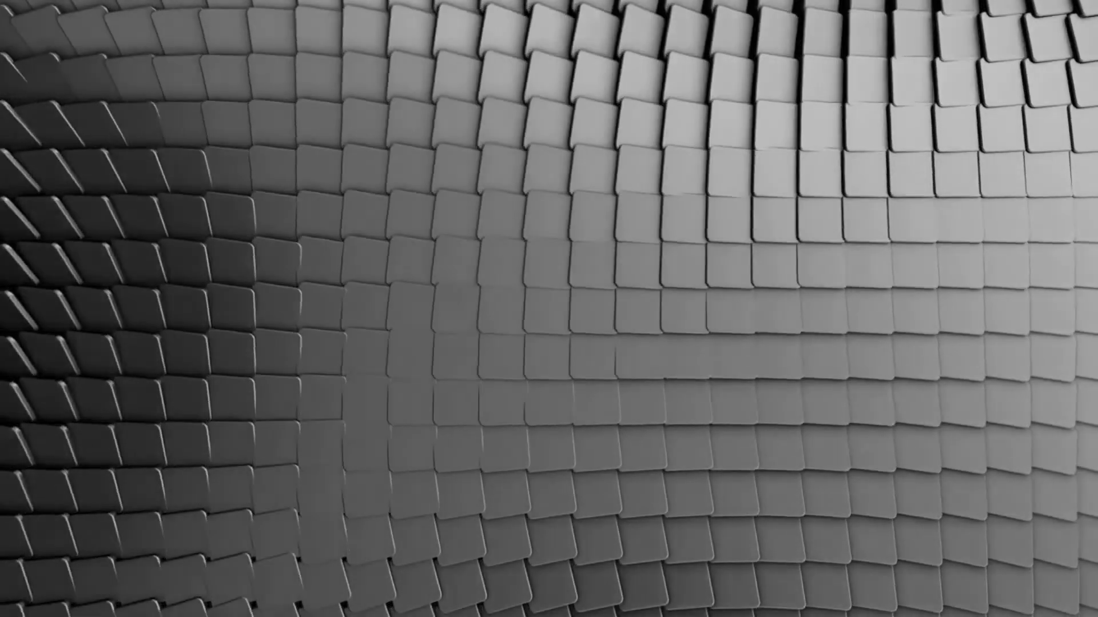